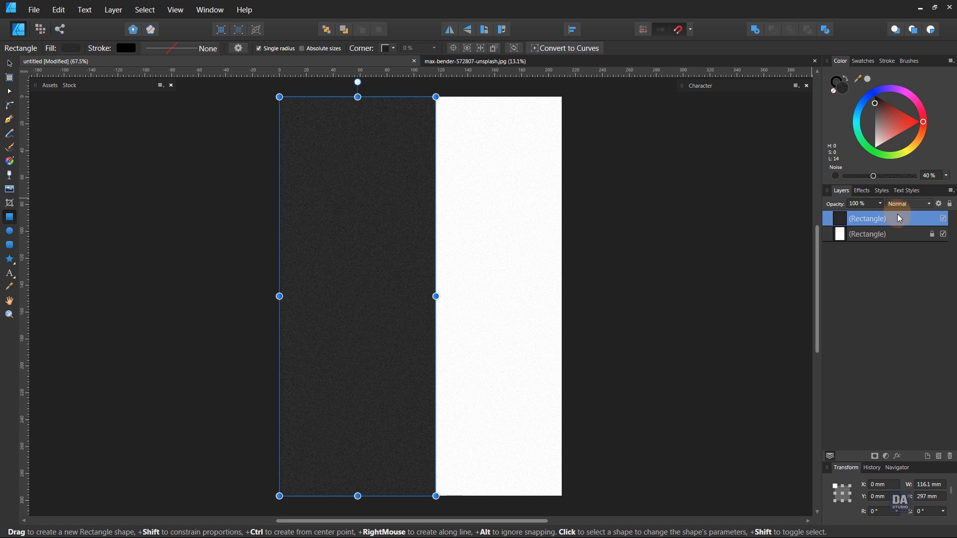
- Convert the dark rectangle to curves and slant its inner edge, setting the upper node at about X 147.2 mm and the lower at about X 16.9 mm
{"action": "left_click", "coordinate": [585, 49]}
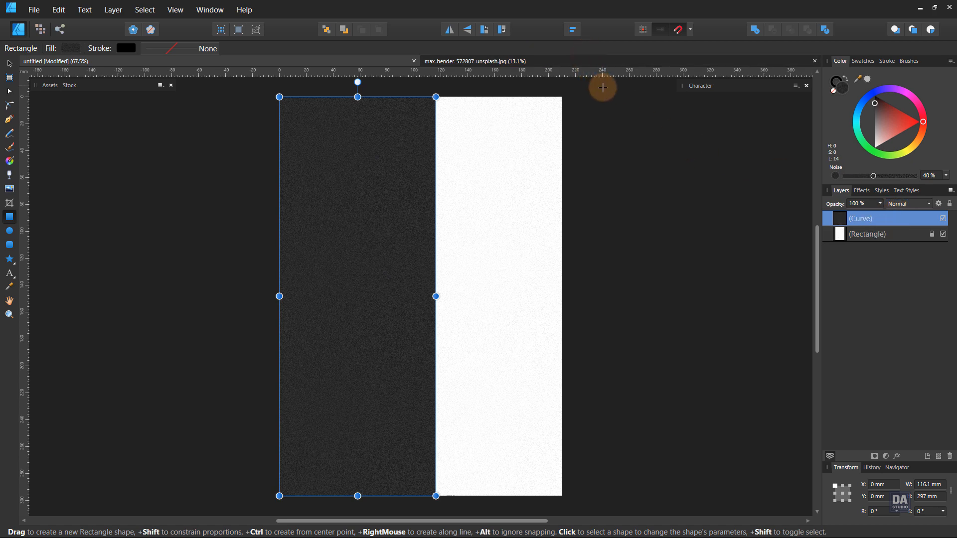
{"action": "key", "text": "a"}
{"action": "left_click_drag", "start_coordinate": [435, 496], "coordinate": [298, 496]}
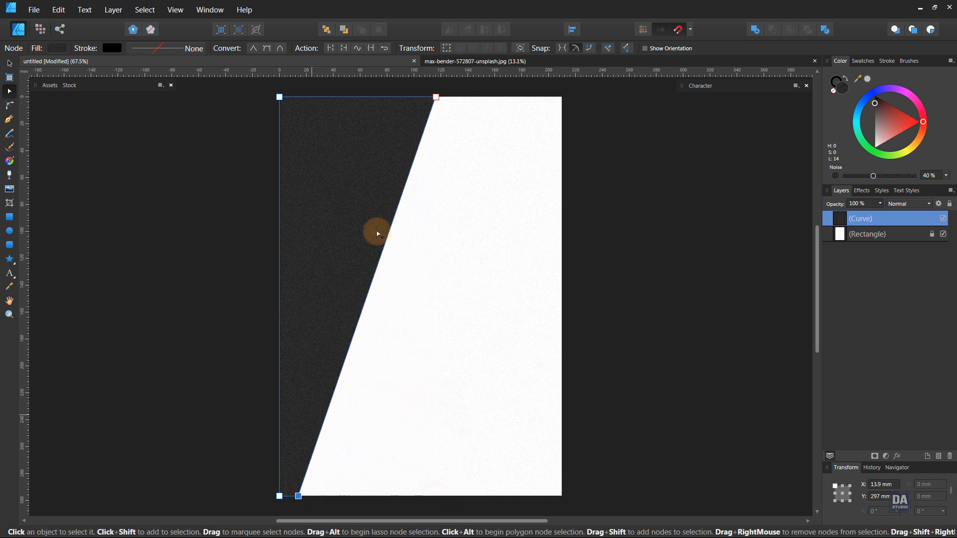
{"action": "left_click_drag", "start_coordinate": [438, 99], "coordinate": [477, 97]}
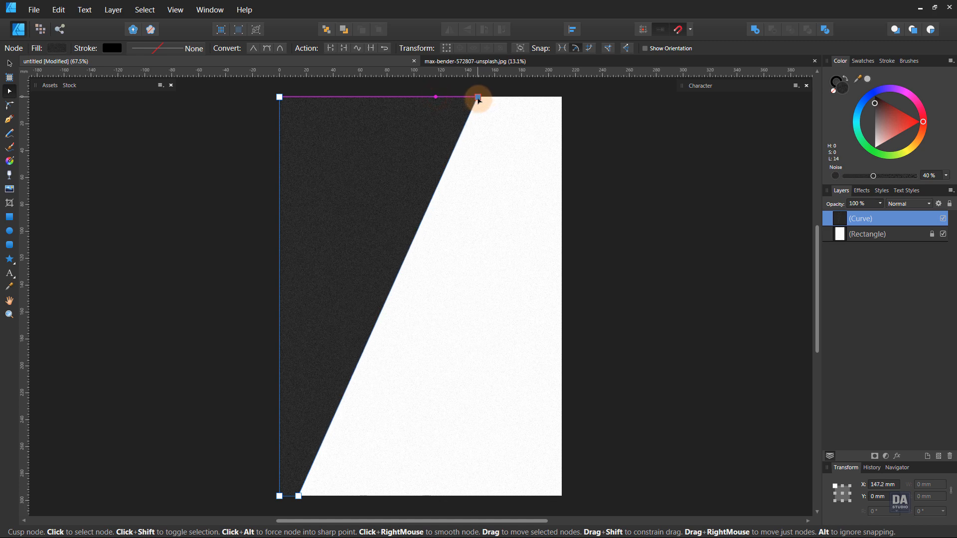
{"action": "left_click", "coordinate": [298, 496]}
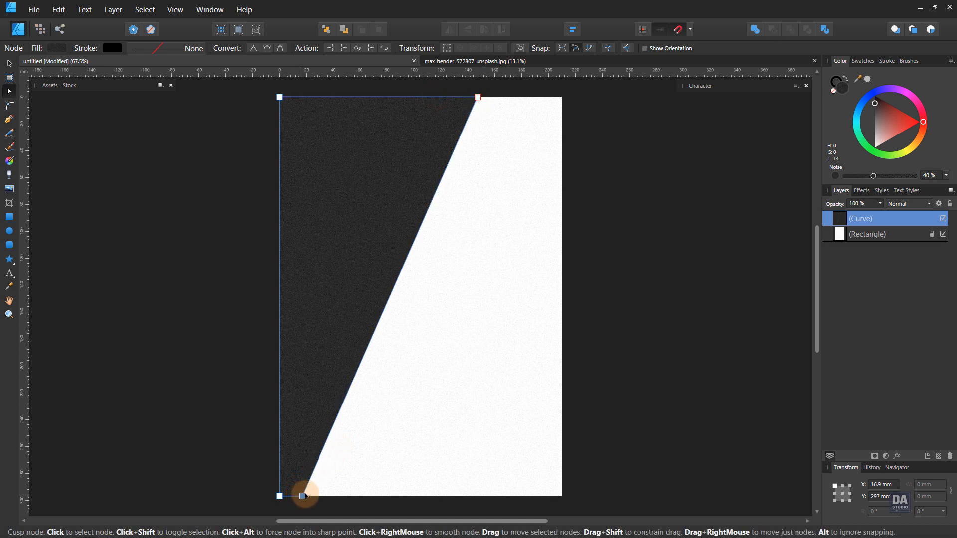
{"action": "left_click", "coordinate": [480, 417]}
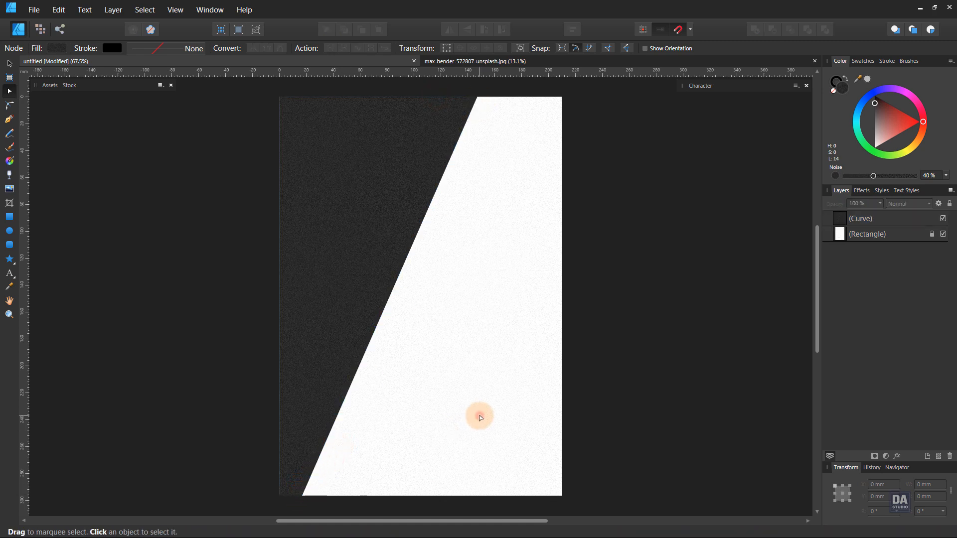
- Add an outer shadow to the dark slanted shape with about 95% opacity, 71.4 px radius and 9.3 px offset
{"action": "left_click", "coordinate": [387, 289]}
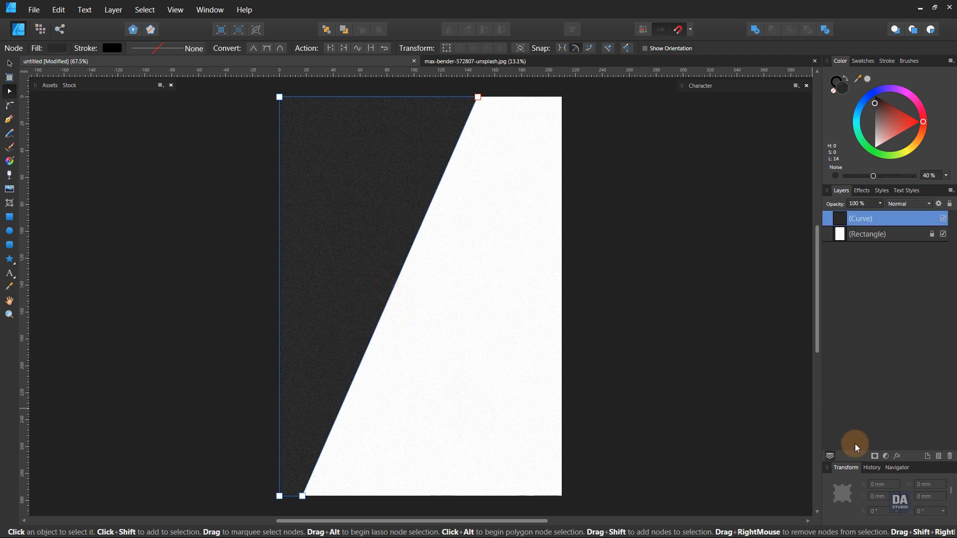
{"action": "left_click", "coordinate": [897, 457]}
{"action": "left_click", "coordinate": [658, 154]}
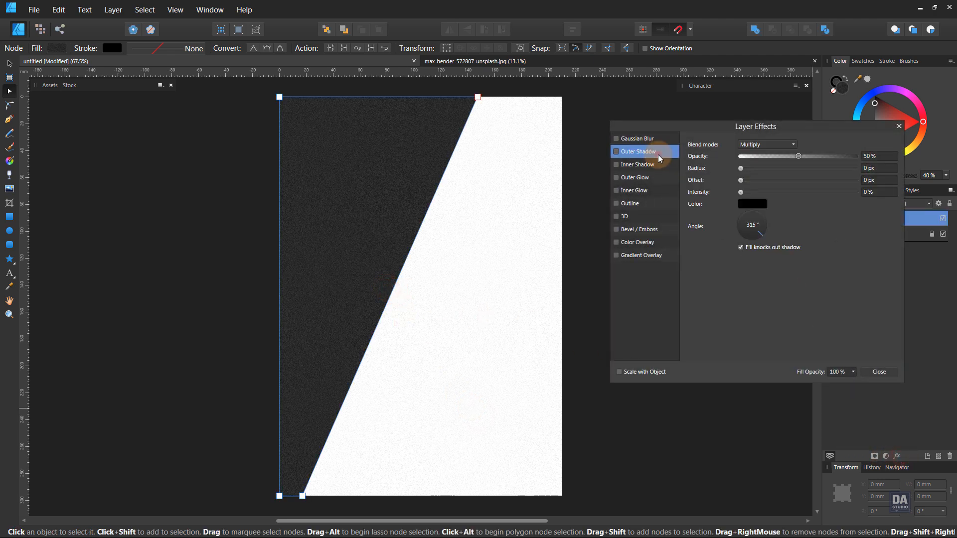
{"action": "left_click_drag", "start_coordinate": [741, 171], "coordinate": [844, 157]}
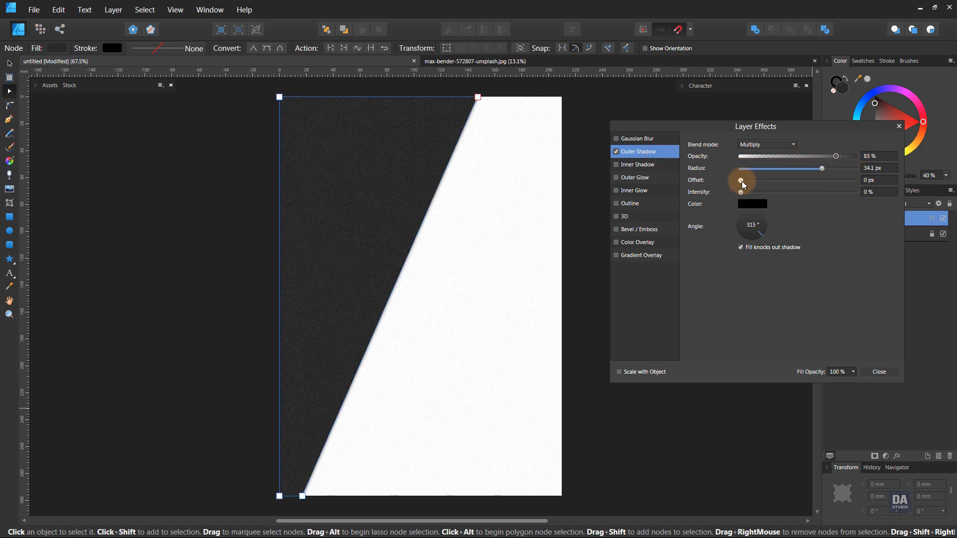
{"action": "left_click_drag", "start_coordinate": [742, 181], "coordinate": [856, 155]}
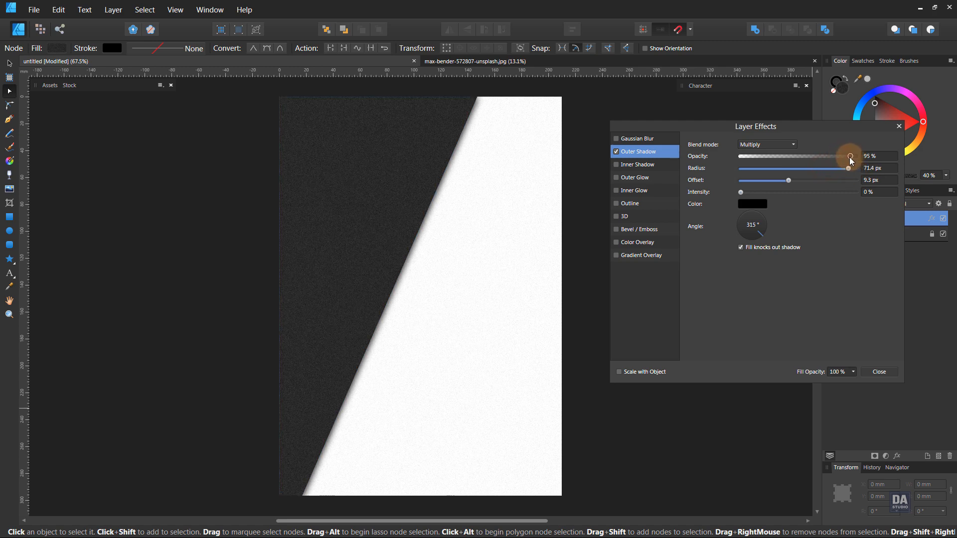
{"action": "left_click", "coordinate": [905, 384]}
{"action": "left_click", "coordinate": [879, 372]}
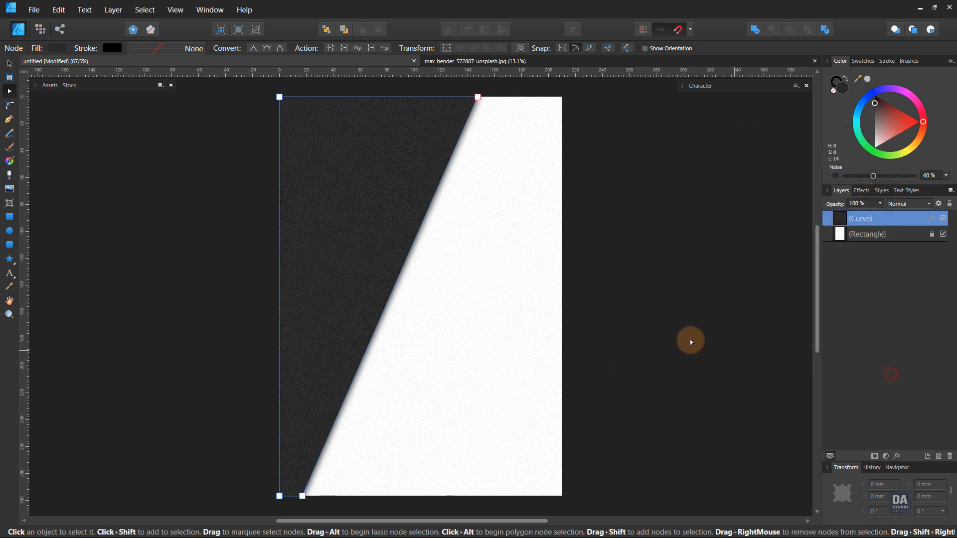
{"action": "left_click", "coordinate": [690, 340]}
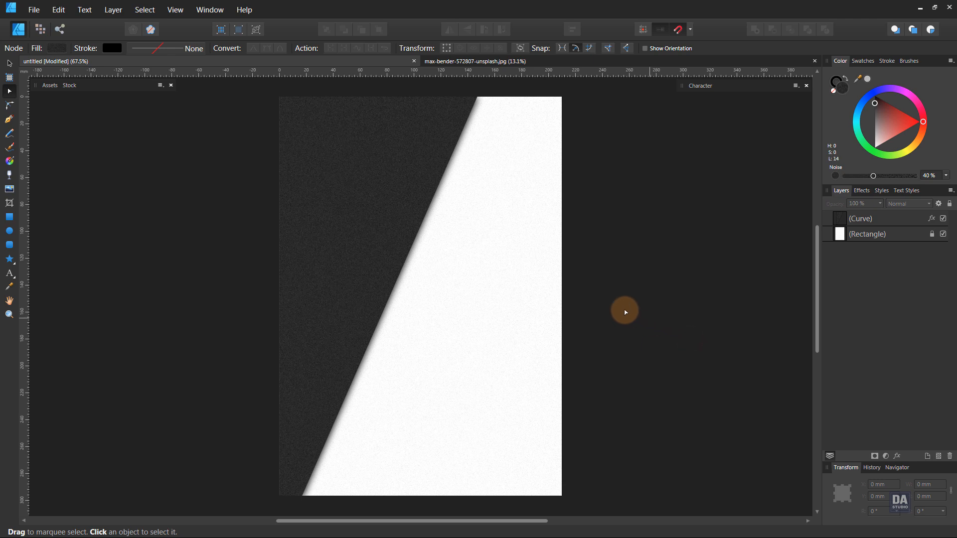
{"action": "left_click_drag", "start_coordinate": [588, 306], "coordinate": [593, 306]}
- In the max-bender-572807-unsplash.jpg document, unlock the Background photo, scale it down to about 566 × 708 px and copy it
{"action": "left_click", "coordinate": [532, 63]}
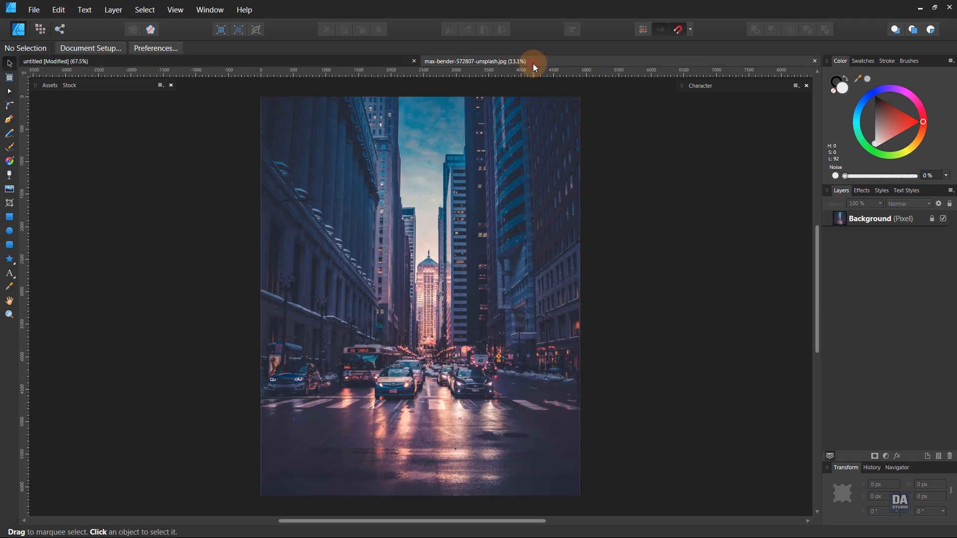
{"action": "left_click", "coordinate": [519, 196]}
{"action": "left_click", "coordinate": [932, 218]}
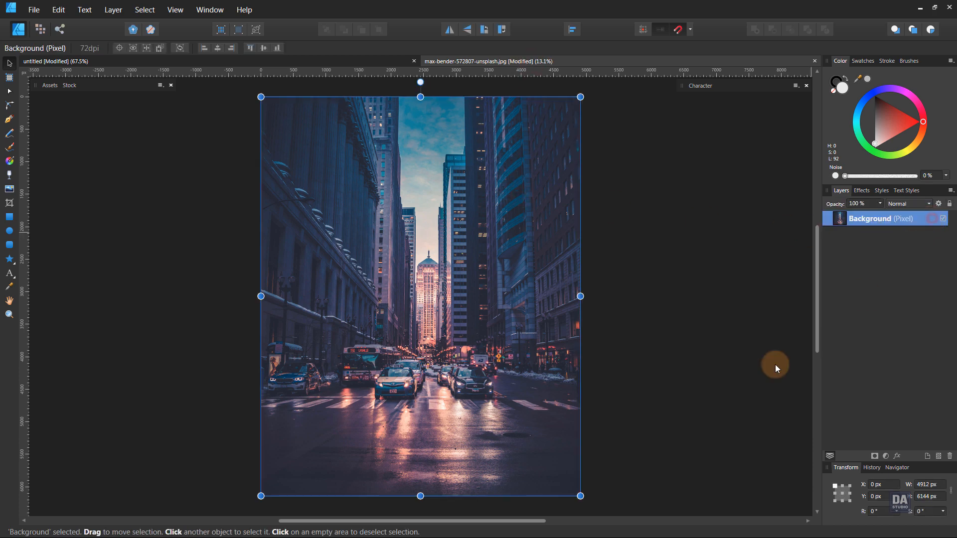
{"action": "left_click_drag", "start_coordinate": [581, 496], "coordinate": [297, 143]}
{"action": "left_click", "coordinate": [59, 10]}
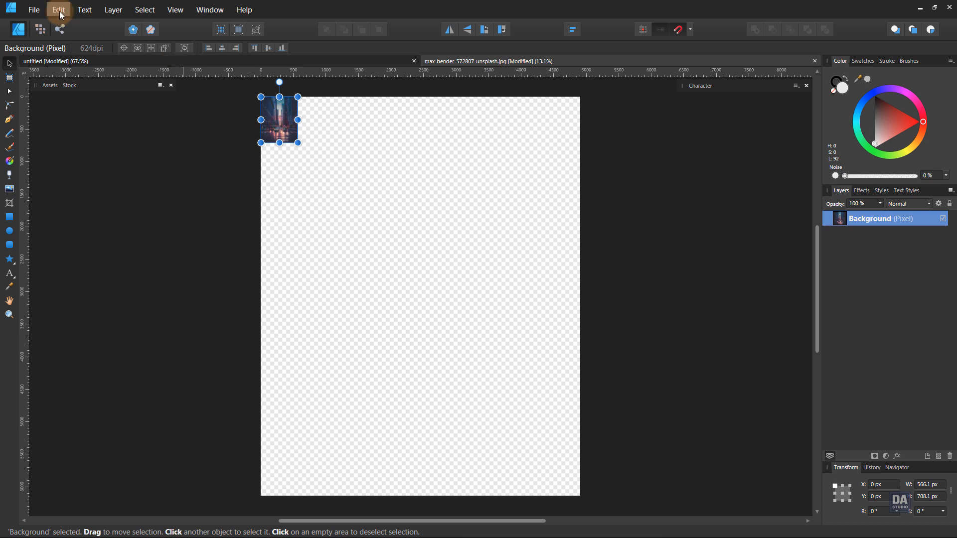
{"action": "left_click", "coordinate": [35, 54]}
- Paste the copied city photo inside the dark slanted shape in the untitled document
{"action": "left_click", "coordinate": [66, 61]}
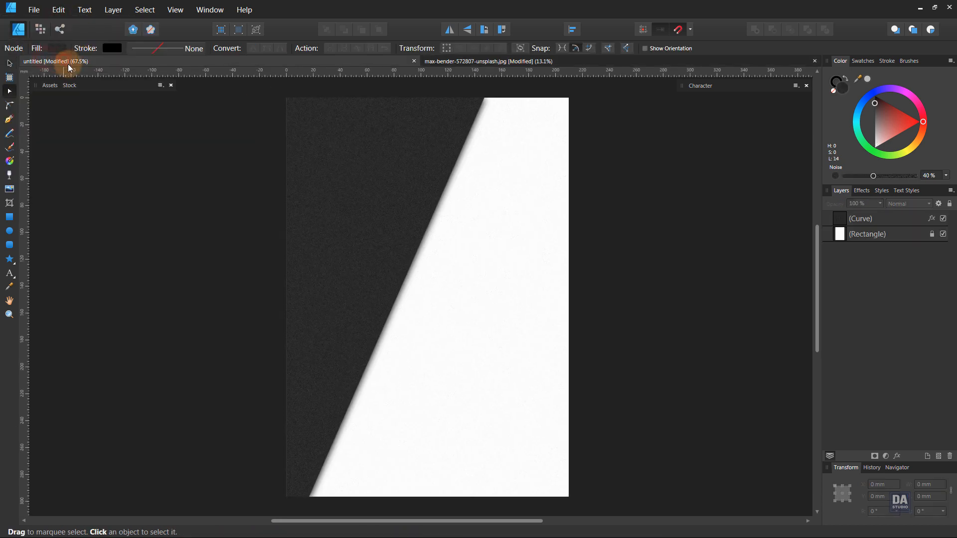
{"action": "left_click", "coordinate": [267, 178]}
{"action": "left_click", "coordinate": [316, 188]}
{"action": "left_click", "coordinate": [58, 10]}
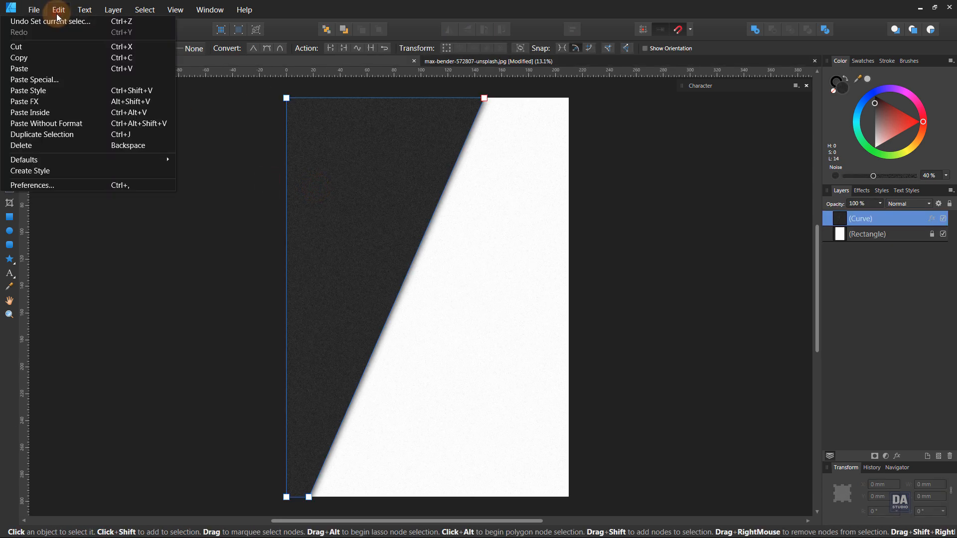
{"action": "left_click", "coordinate": [43, 114]}
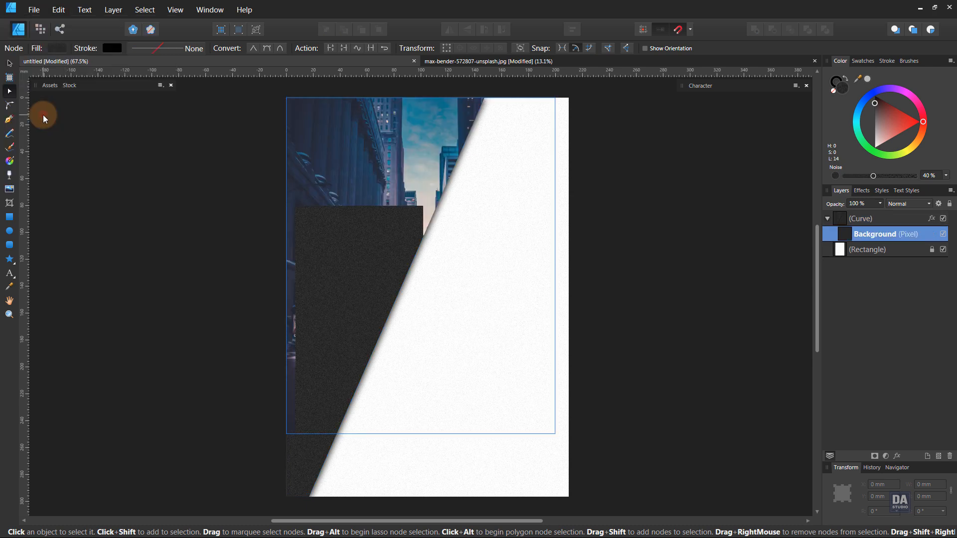
- Enlarge the clipped city photo to cover the whole slanted shape and reposition it to frame the lit central tower
{"action": "key", "text": "v"}
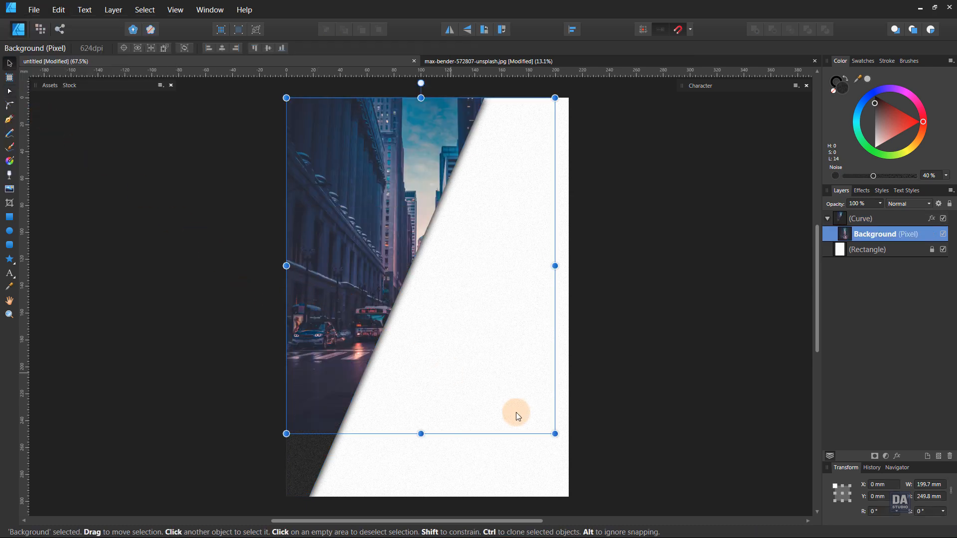
{"action": "left_click_drag", "start_coordinate": [554, 434], "coordinate": [606, 497]}
{"action": "left_click_drag", "start_coordinate": [569, 461], "coordinate": [486, 462]}
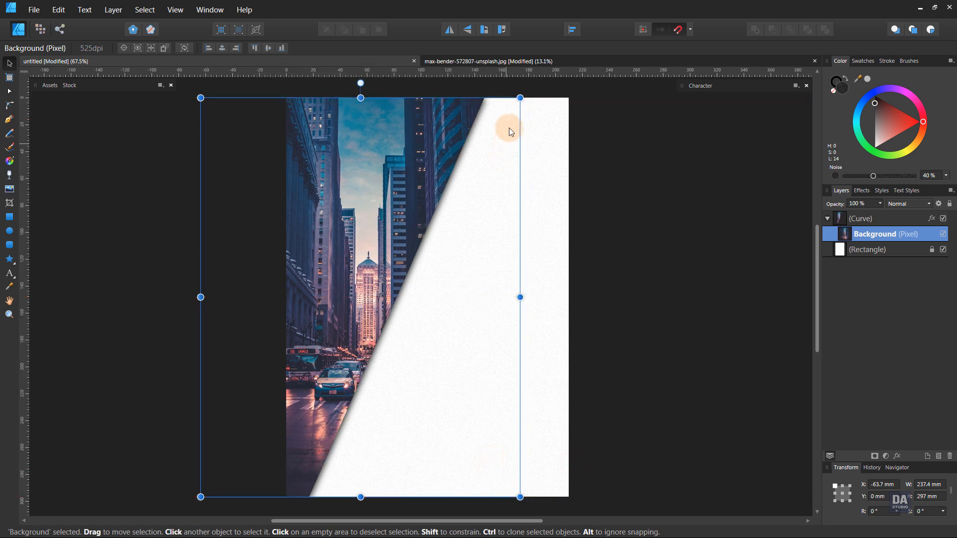
{"action": "left_click_drag", "start_coordinate": [520, 97], "coordinate": [541, 67]}
{"action": "left_click_drag", "start_coordinate": [519, 209], "coordinate": [509, 271]}
{"action": "left_click", "coordinate": [651, 288]}
- Draw a 210 × 37 mm rectangle across the full width of the page's bottom edge and set its fill lightness to 13
{"action": "key", "text": "space"}
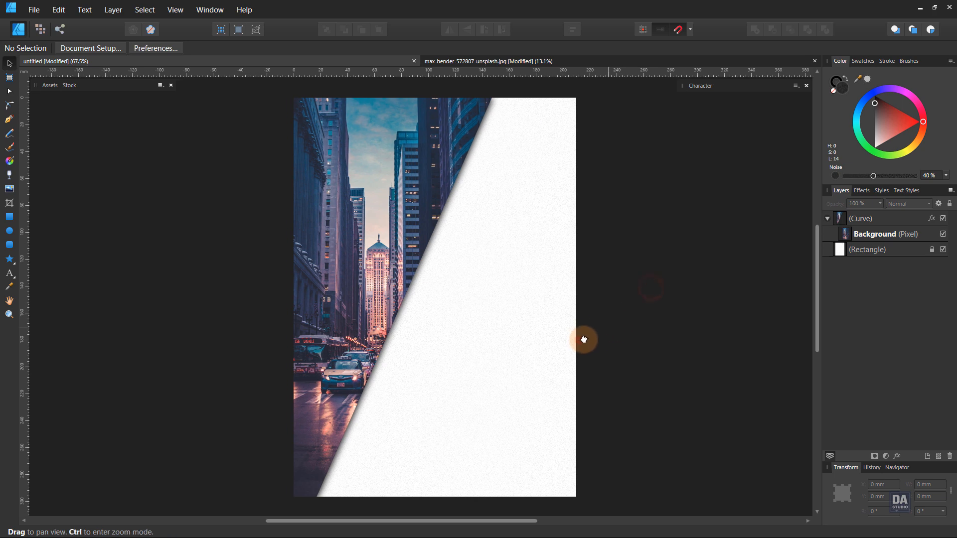
{"action": "left_click", "coordinate": [581, 337]}
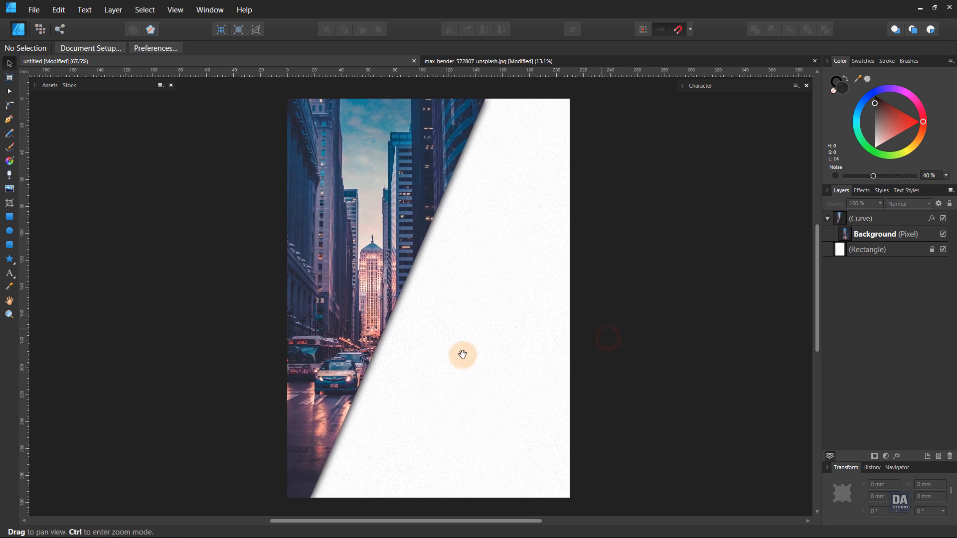
{"action": "left_click", "coordinate": [10, 222]}
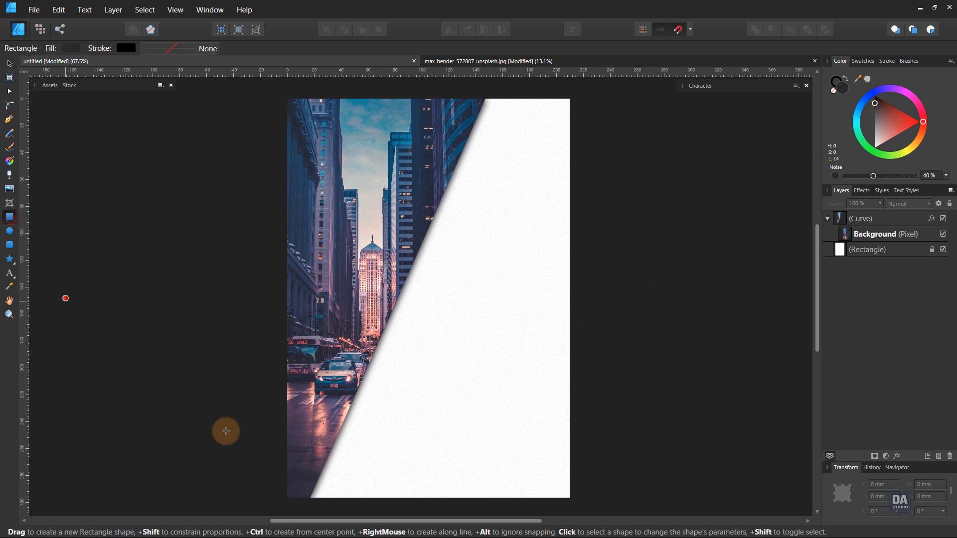
{"action": "mouse_move", "coordinate": [286, 448]}
{"action": "left_mouse_down"}
{"action": "mouse_move", "coordinate": [491, 492]}
{"action": "mouse_move", "coordinate": [570, 495]}
{"action": "left_mouse_up"}
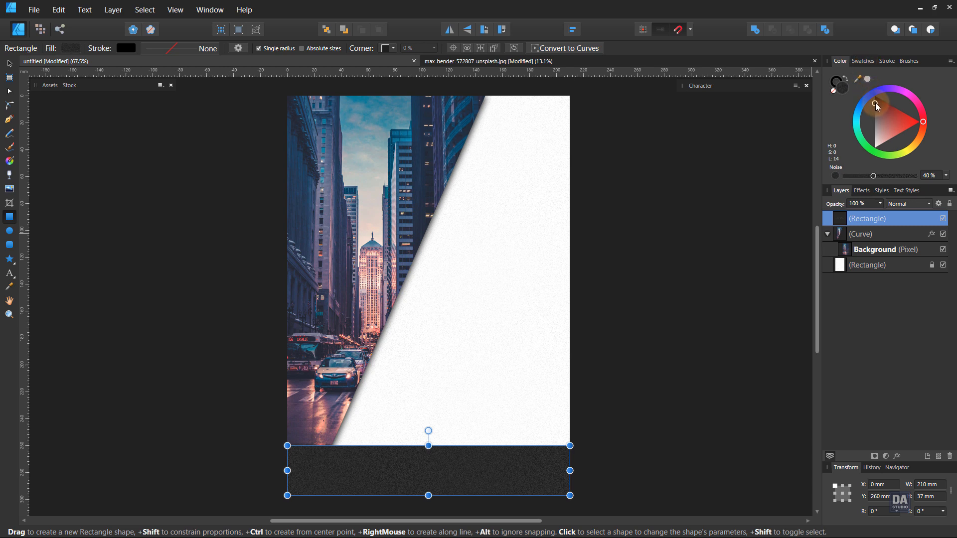
{"action": "left_click_drag", "start_coordinate": [875, 102], "coordinate": [874, 102]}
- Lower the bottom band rectangle's opacity to 16%
{"action": "left_click", "coordinate": [881, 218]}
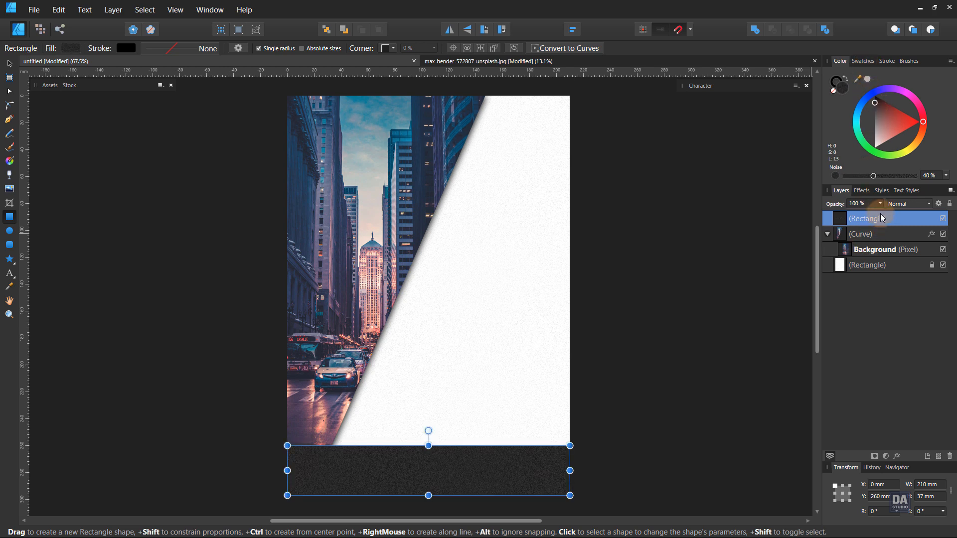
{"action": "left_click_drag", "start_coordinate": [880, 205], "coordinate": [824, 214]}
{"action": "left_click", "coordinate": [700, 344]}
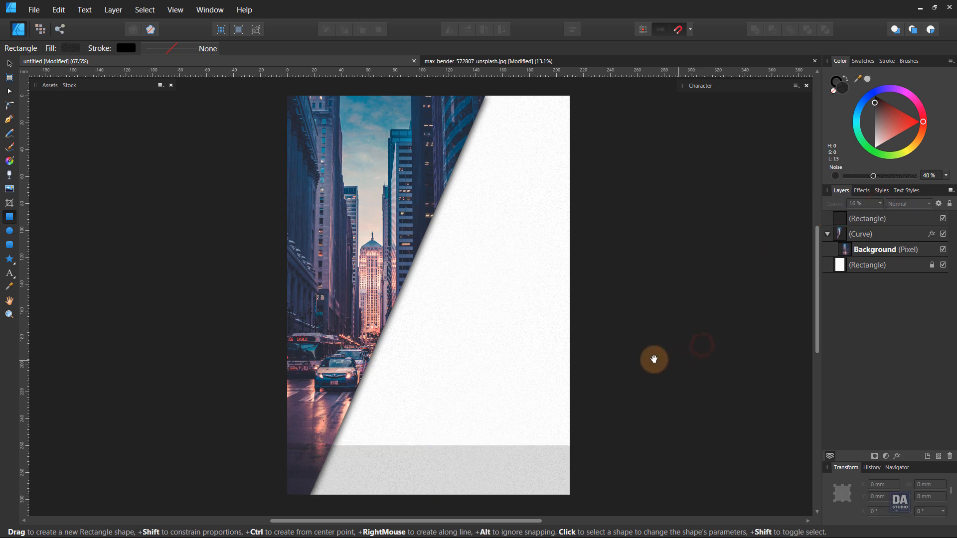
- Place the white triangle DESIGN ART STUDIO logo from the Sample Text assets near the page's upper right corner, at about X 153 mm, Y 14.4 mm
{"action": "left_click_drag", "start_coordinate": [654, 358], "coordinate": [617, 358]}
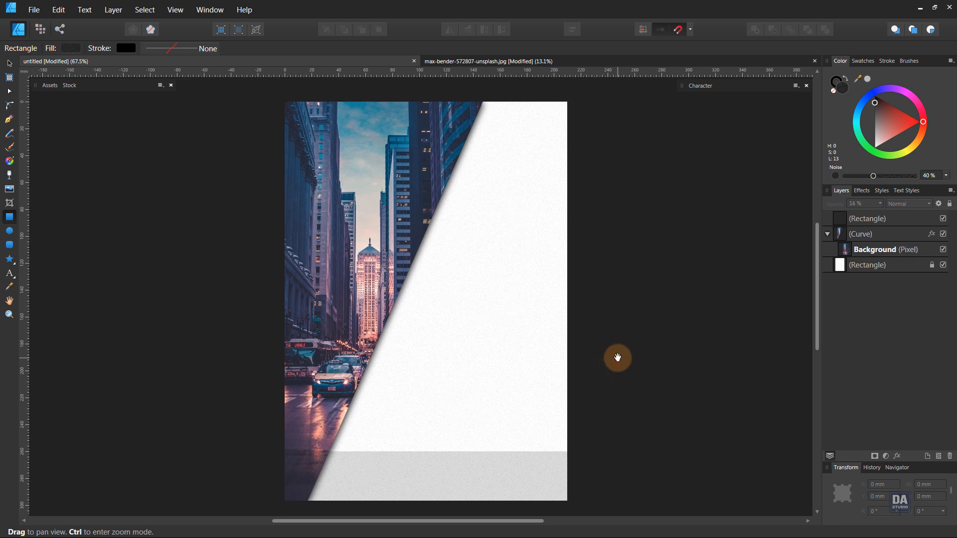
{"action": "key", "text": "v"}
{"action": "left_click", "coordinate": [57, 88]}
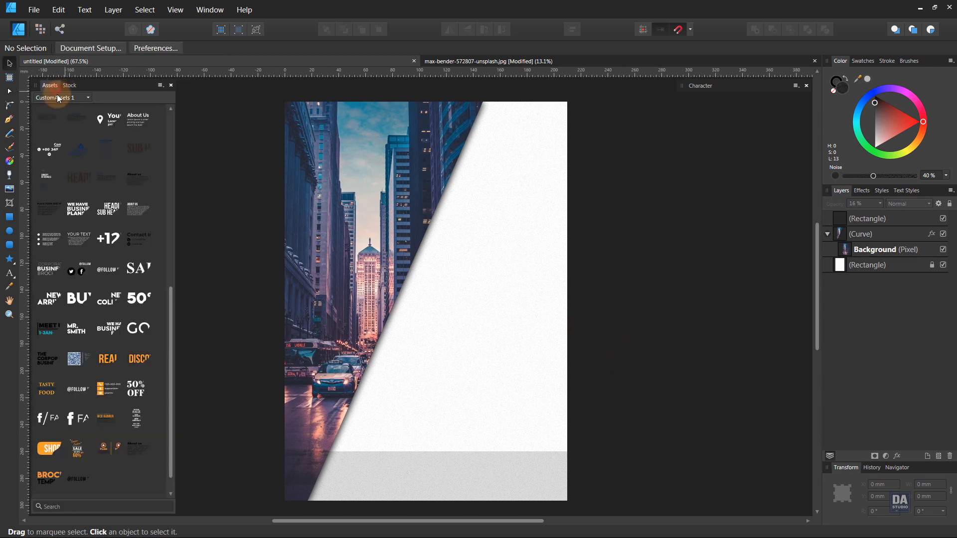
{"action": "scroll", "coordinate": [86, 299], "scroll_direction": "up", "scroll_amount": 15}
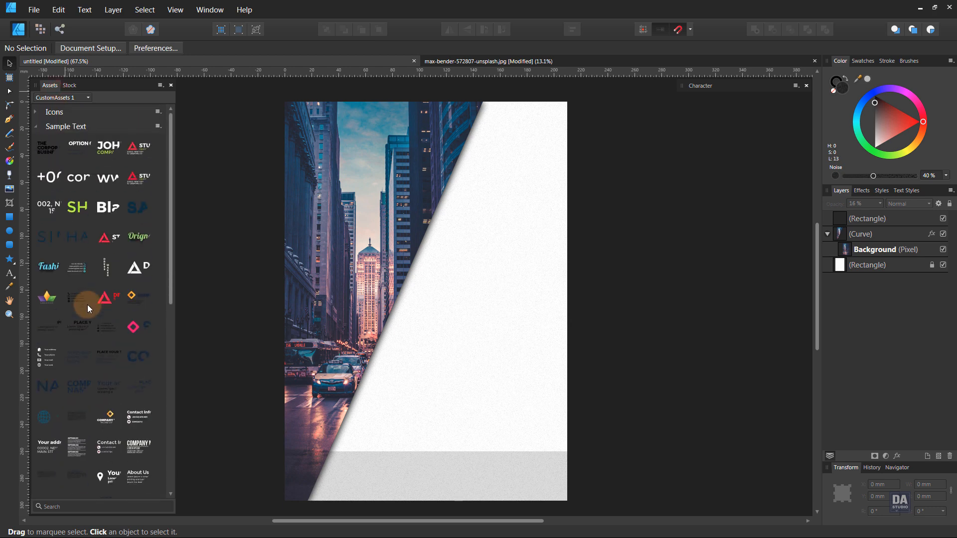
{"action": "left_click_drag", "start_coordinate": [140, 266], "coordinate": [526, 130]}
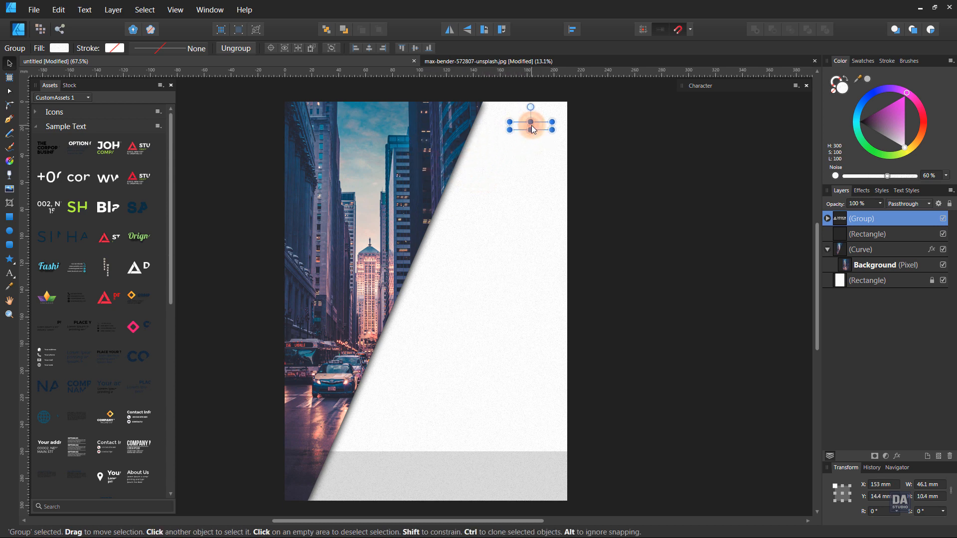
- Select both the DESIGN and ART STUDIO texts within the logo group and fill them with black
{"action": "double_click", "coordinate": [533, 131]}
{"action": "left_click", "coordinate": [533, 133], "text": "shift"}
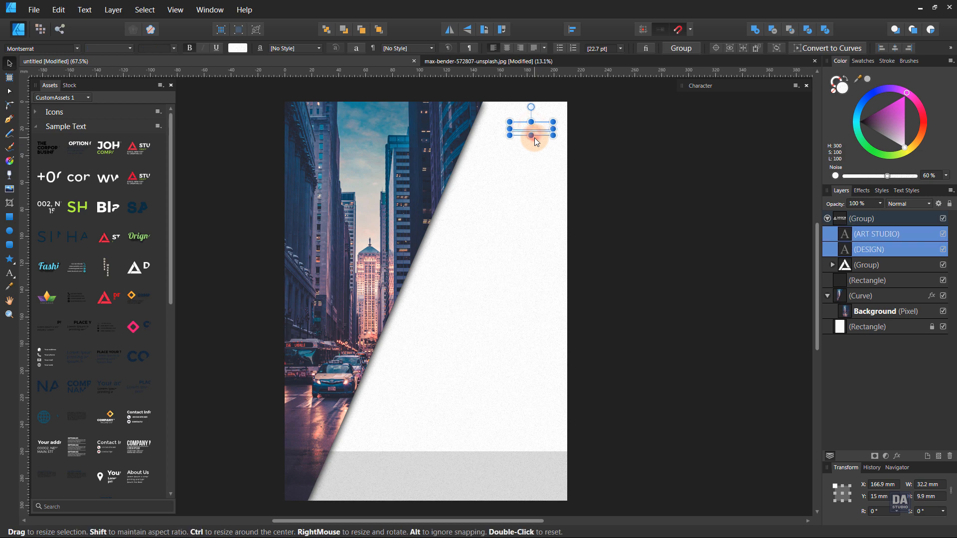
{"action": "left_click", "coordinate": [878, 124]}
{"action": "left_click", "coordinate": [853, 132]}
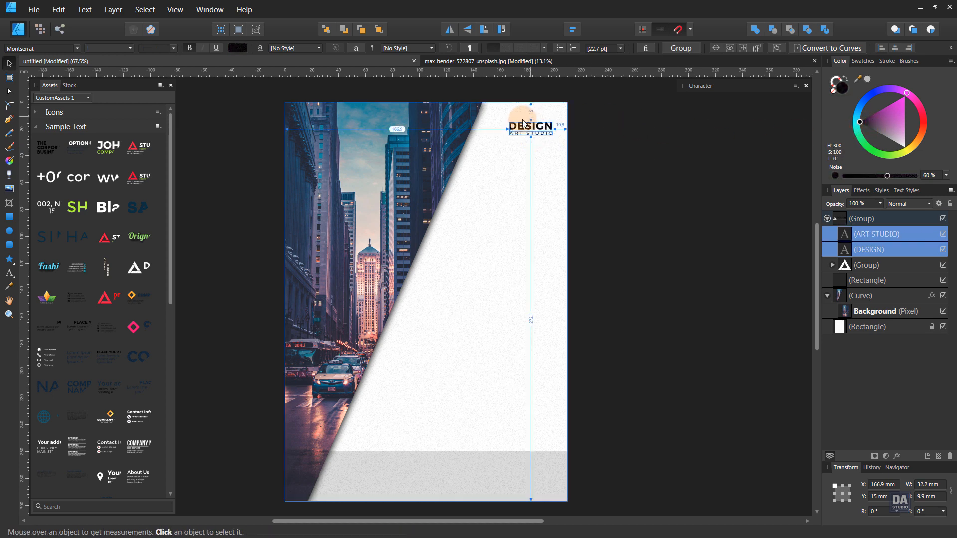
- Give the ART STUDIO text a black outline and scale it slightly narrower to match the width of DESIGN
{"action": "scroll", "coordinate": [523, 120], "scroll_direction": "up", "scroll_amount": 6}
{"action": "left_click", "coordinate": [554, 164]}
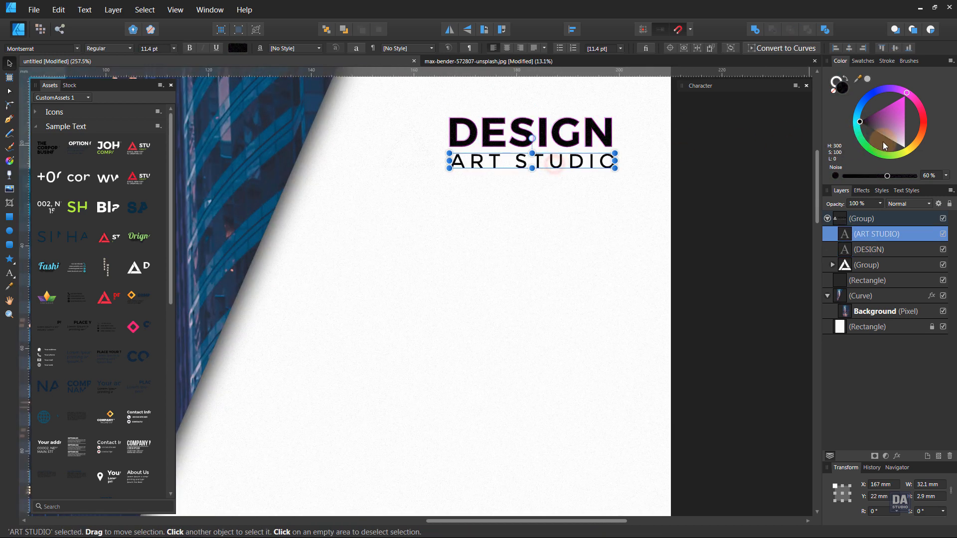
{"action": "left_click", "coordinate": [832, 84]}
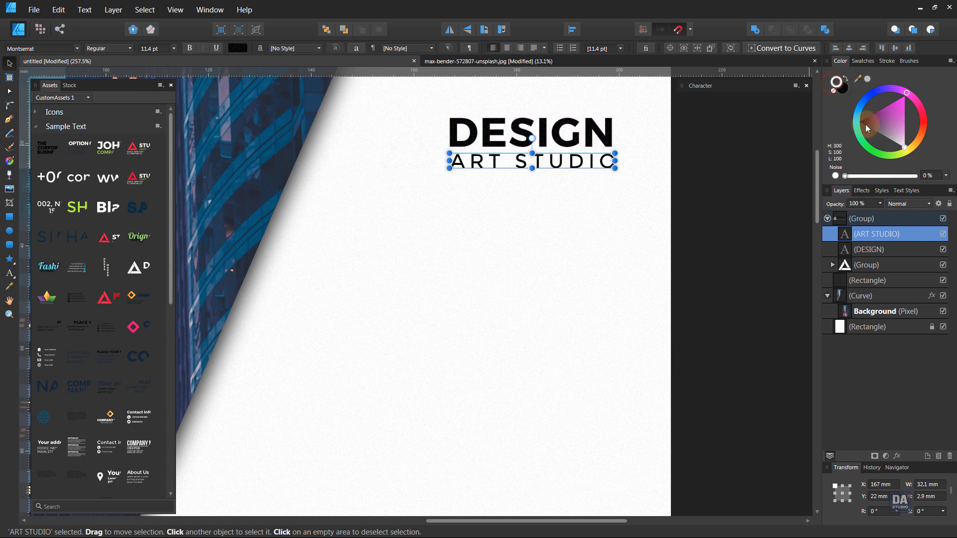
{"action": "left_click_drag", "start_coordinate": [865, 124], "coordinate": [833, 129]}
{"action": "left_click_drag", "start_coordinate": [615, 168], "coordinate": [612, 168]}
- Give the triangle symbol in the logo a bright green outline and fill at about H 128, S 100, L 50
{"action": "left_click", "coordinate": [409, 147]}
{"action": "left_click", "coordinate": [424, 151]}
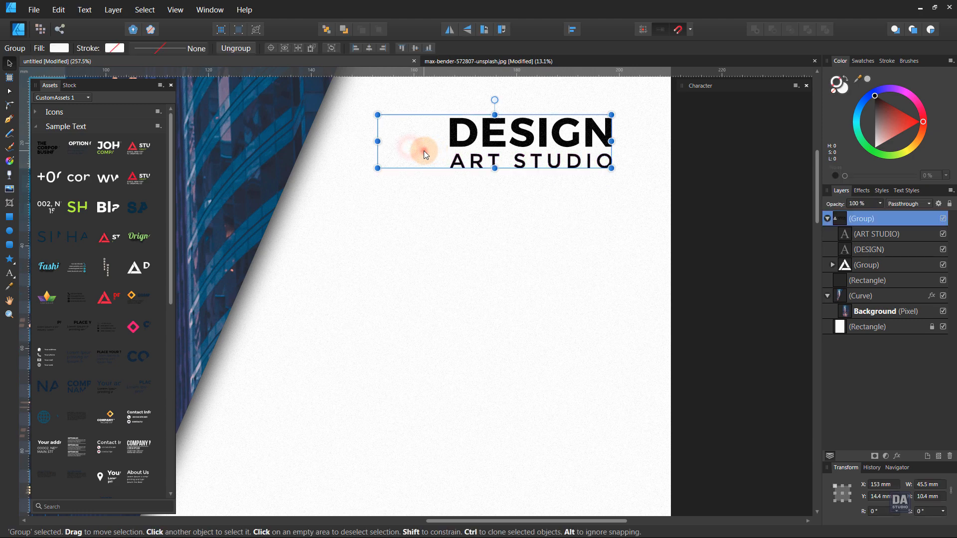
{"action": "left_click", "coordinate": [873, 150]}
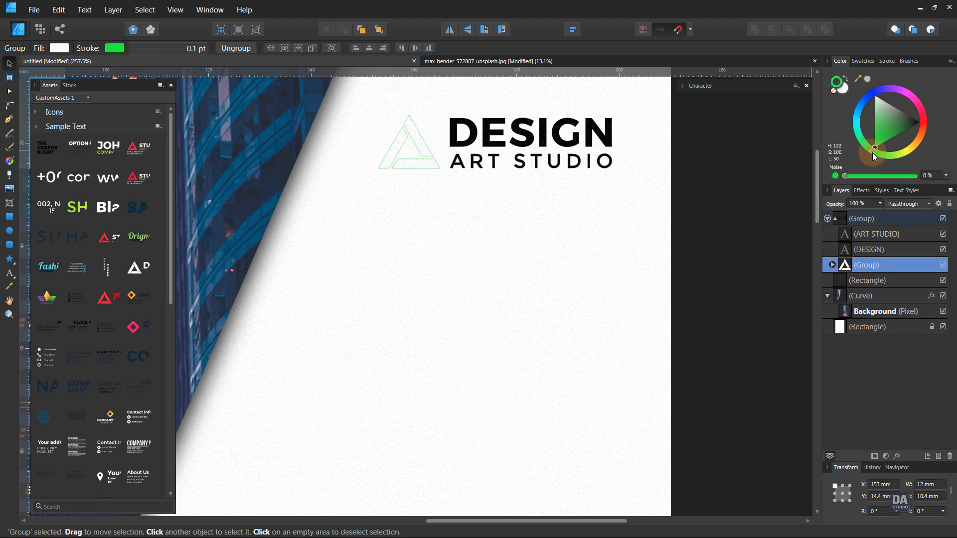
{"action": "left_click_drag", "start_coordinate": [872, 153], "coordinate": [867, 153]}
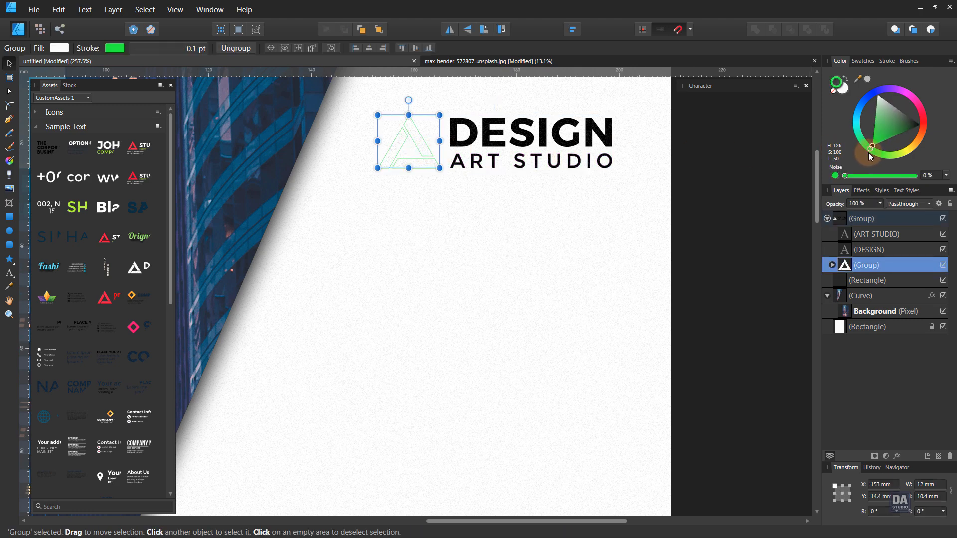
{"action": "key", "text": "x"}
{"action": "left_click", "coordinate": [867, 149]}
{"action": "left_click_drag", "start_coordinate": [864, 149], "coordinate": [867, 153]}
{"action": "left_click", "coordinate": [728, 207]}
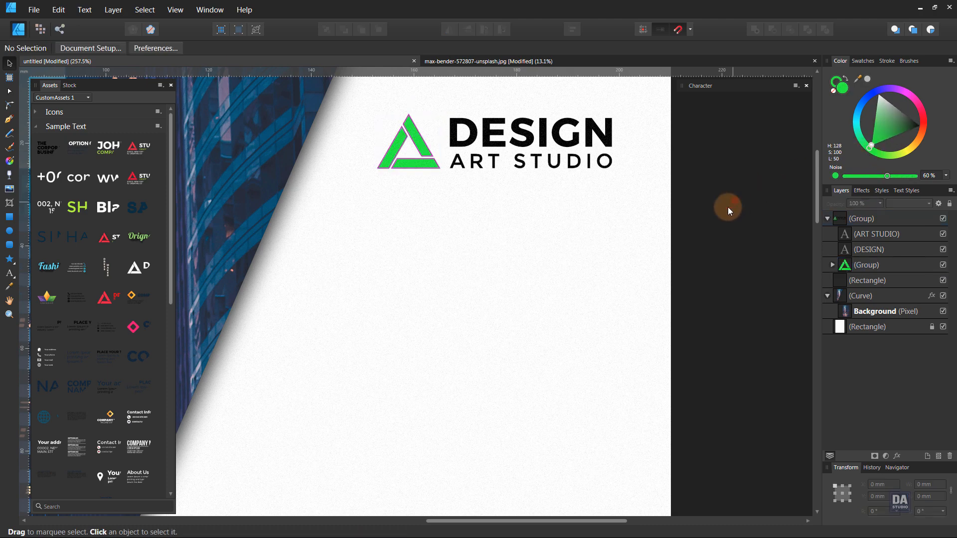
- Move the whole DESIGN ART STUDIO logo slightly closer to the page's upper right corner
{"action": "scroll", "coordinate": [566, 217], "scroll_direction": "down", "scroll_amount": 5}
{"action": "left_click_drag", "start_coordinate": [543, 199], "coordinate": [509, 194]}
{"action": "left_click", "coordinate": [740, 268]}
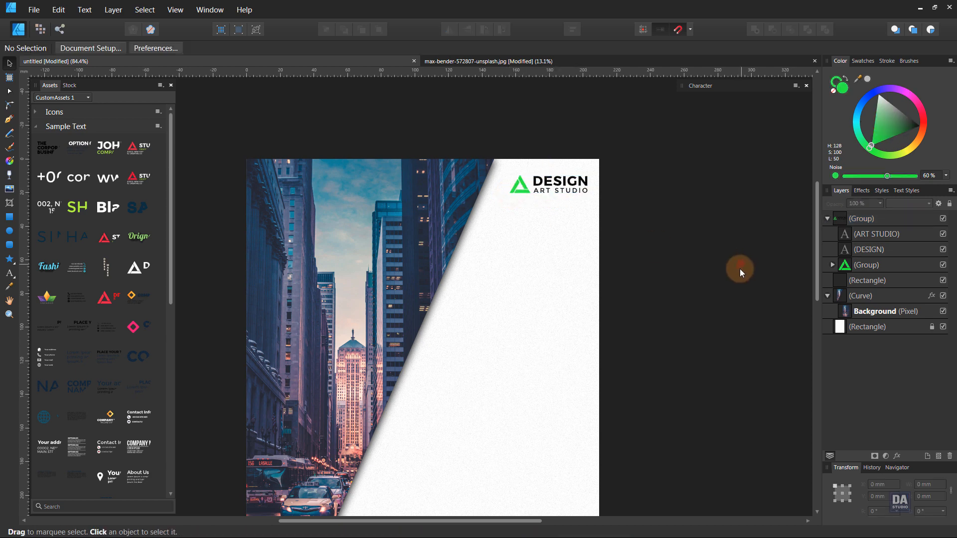
- Add the three-line art text BEST / DESIGN / TEMPLATE on the white area beside the photo and right-align it
{"action": "left_click_drag", "start_coordinate": [600, 289], "coordinate": [576, 264]}
{"action": "left_click_drag", "start_coordinate": [610, 292], "coordinate": [615, 291]}
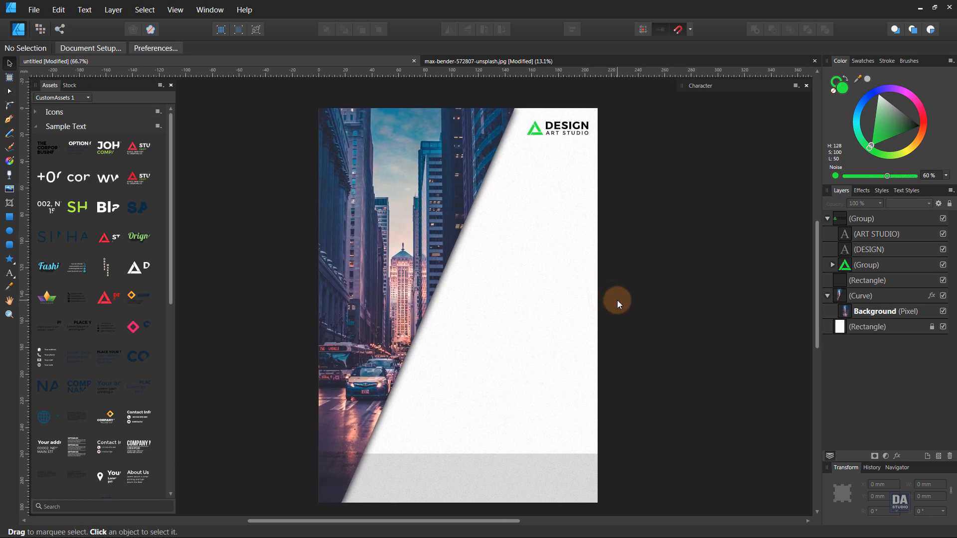
{"action": "left_click", "coordinate": [15, 276]}
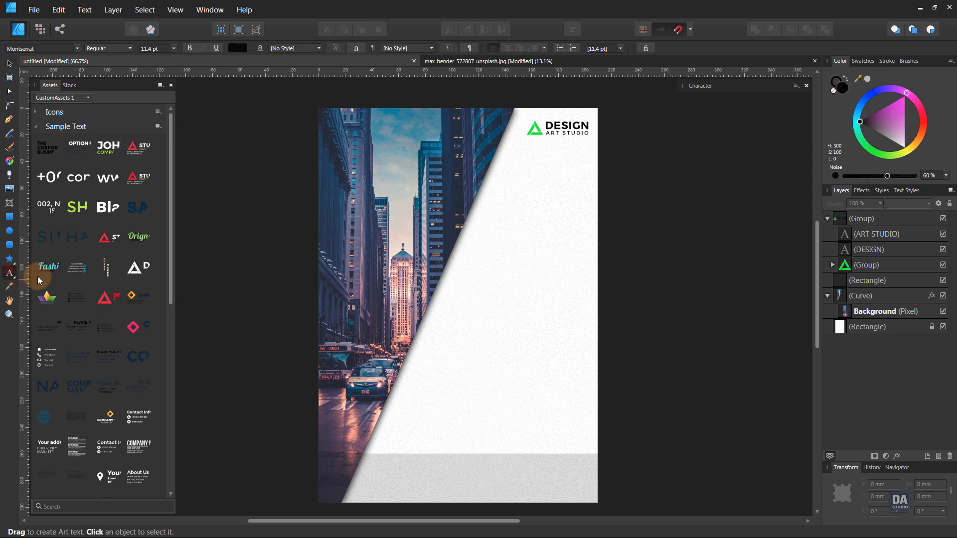
{"action": "left_click", "coordinate": [469, 259]}
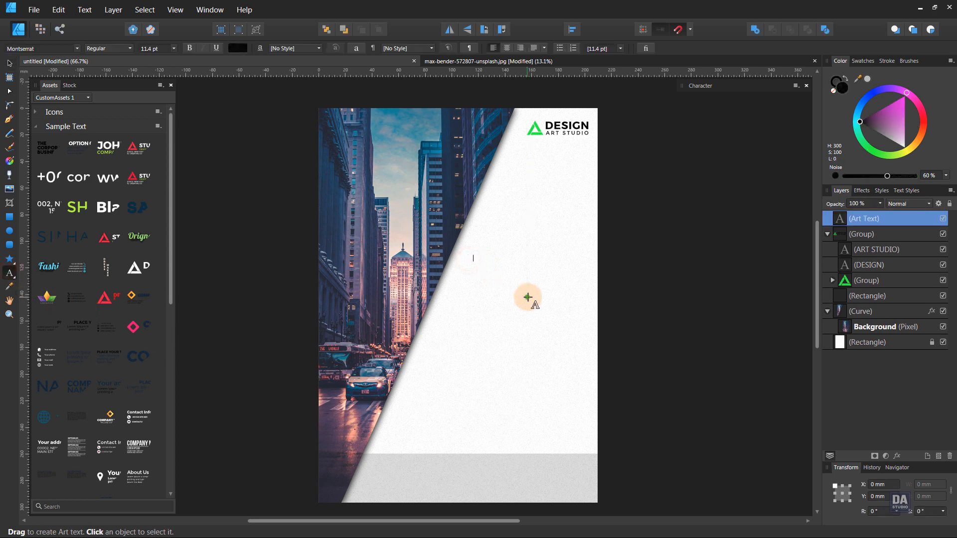
{"action": "type", "text": "BEST"}
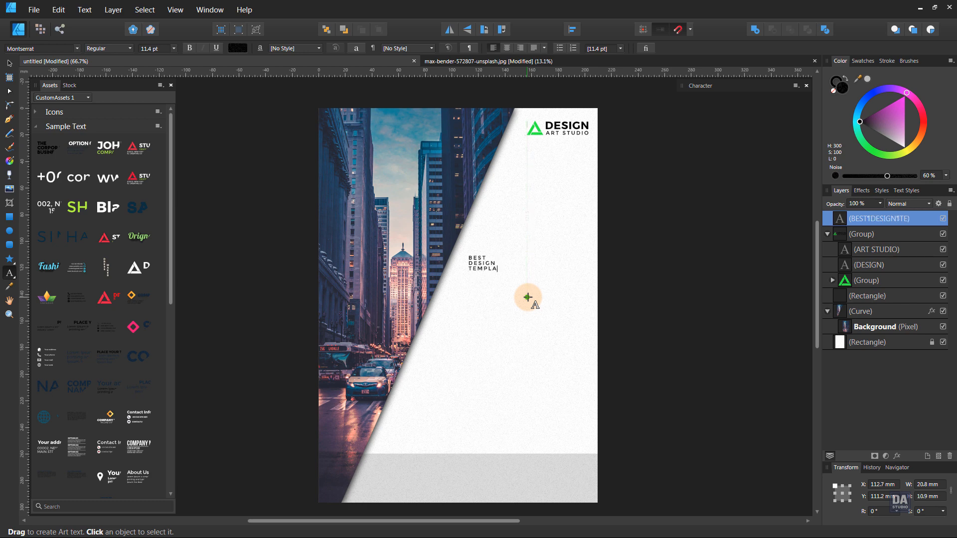
{"action": "key", "text": "Escape"}
{"action": "left_click", "coordinate": [9, 63]}
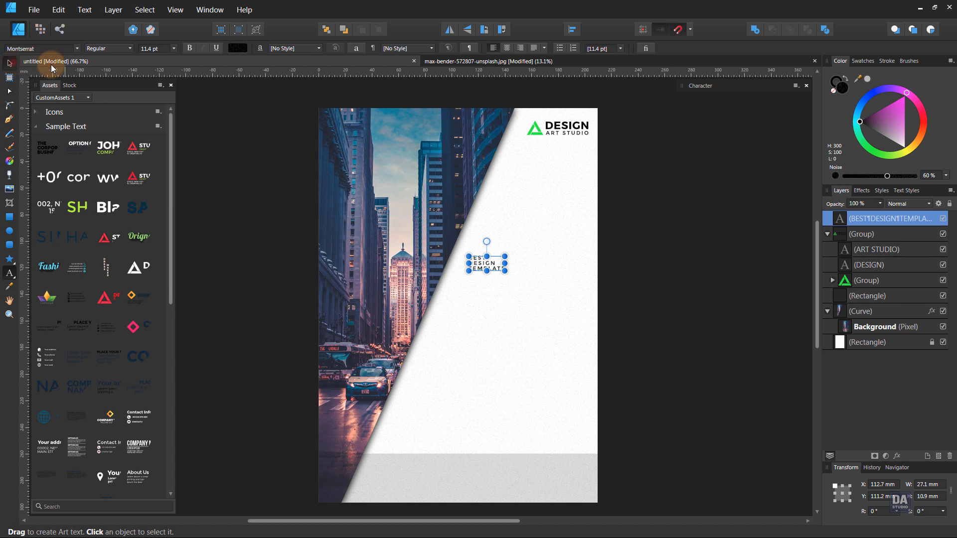
{"action": "left_click", "coordinate": [521, 51]}
{"action": "left_click", "coordinate": [171, 117]}
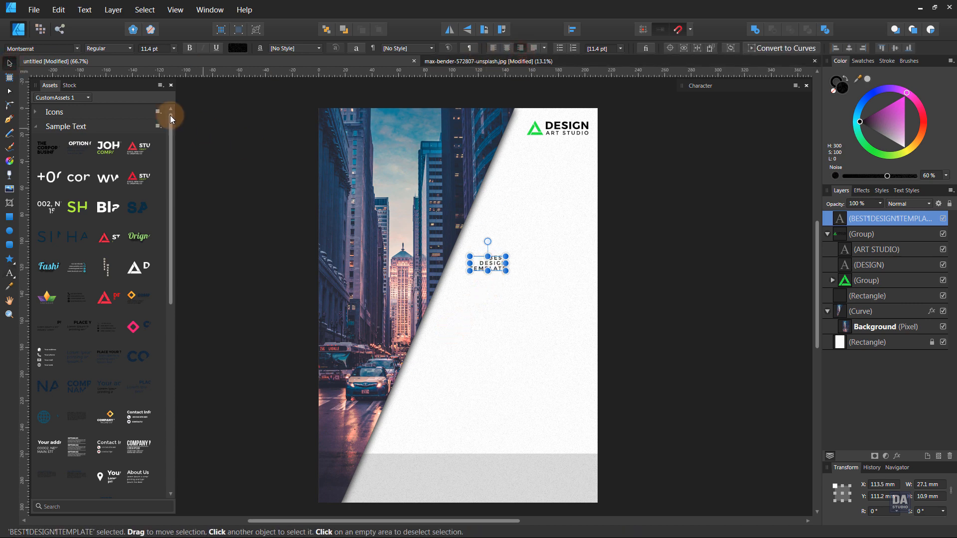
- Set the headline's font to Bebas Neue, enlarge it to about 41.4 pt and place it just below the logo
{"action": "left_click", "coordinate": [36, 50]}
{"action": "type", "text": "b"}
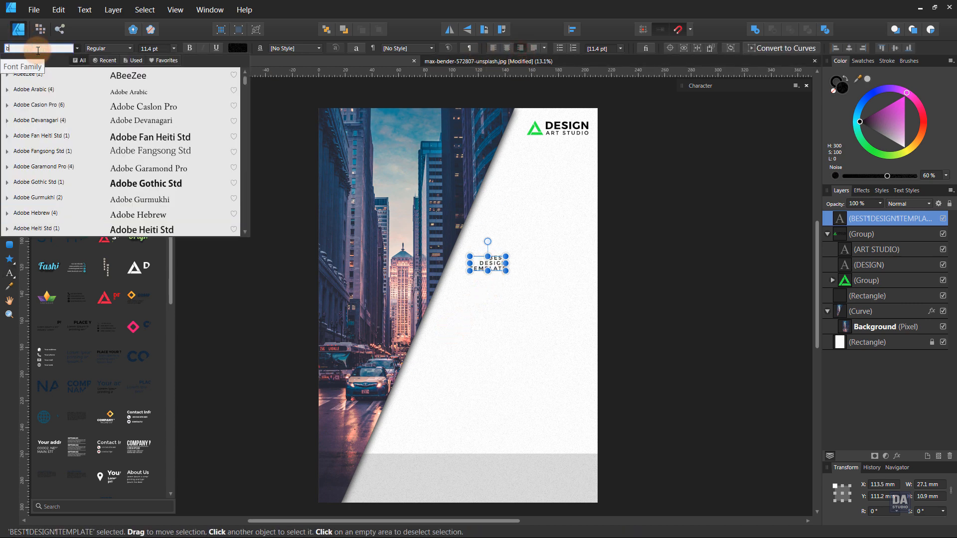
{"action": "type", "text": "ebas"}
{"action": "key", "text": "Return"}
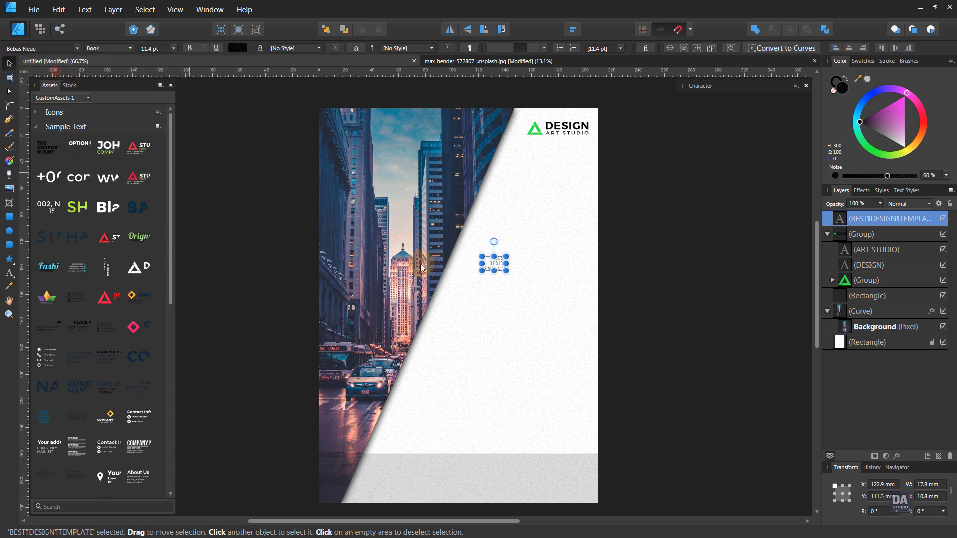
{"action": "left_click", "coordinate": [480, 273]}
{"action": "left_click_drag", "start_coordinate": [480, 273], "coordinate": [560, 182]}
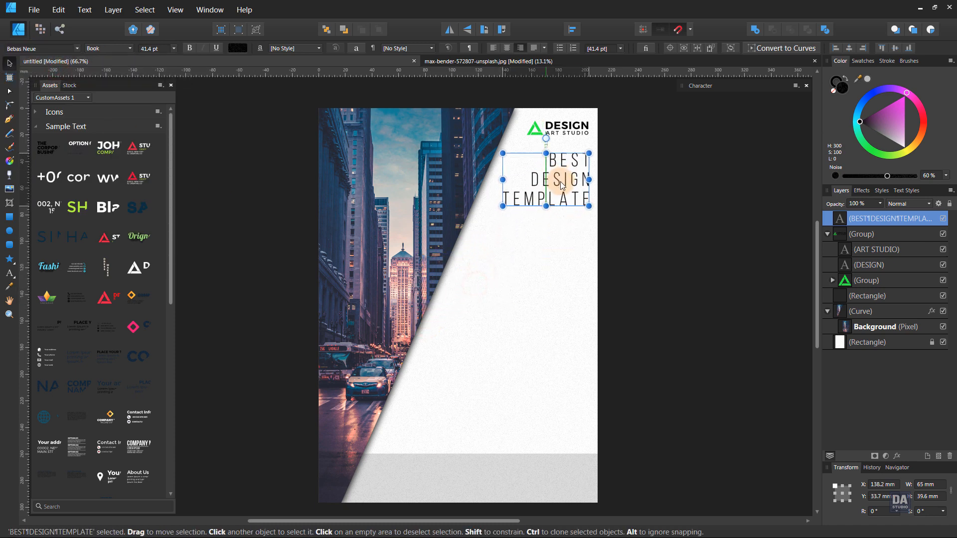
- Change the headline's weight to Regular and set its leading override to 38.4 pt
{"action": "left_click", "coordinate": [118, 49]}
{"action": "left_click", "coordinate": [109, 109]}
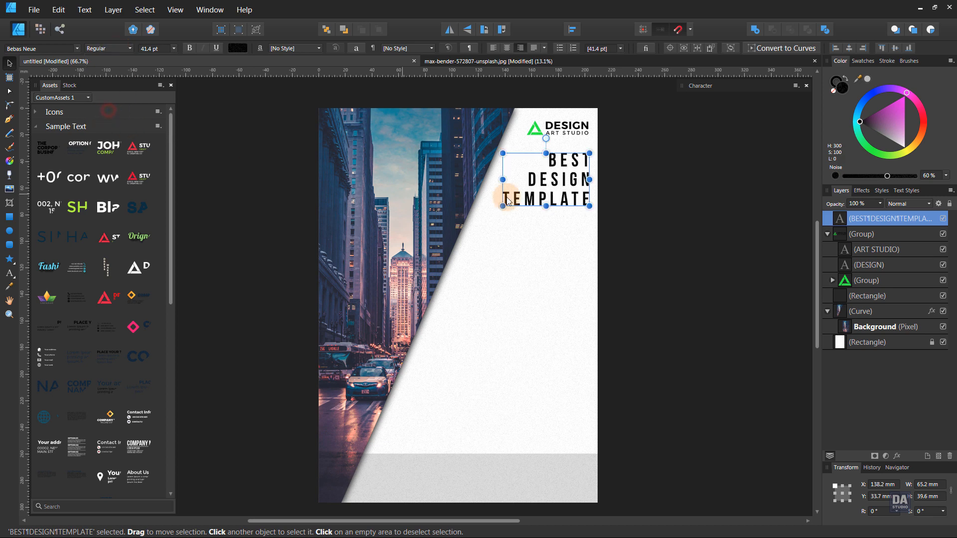
{"action": "left_click_drag", "start_coordinate": [545, 197], "coordinate": [545, 196]}
{"action": "left_click", "coordinate": [700, 85]}
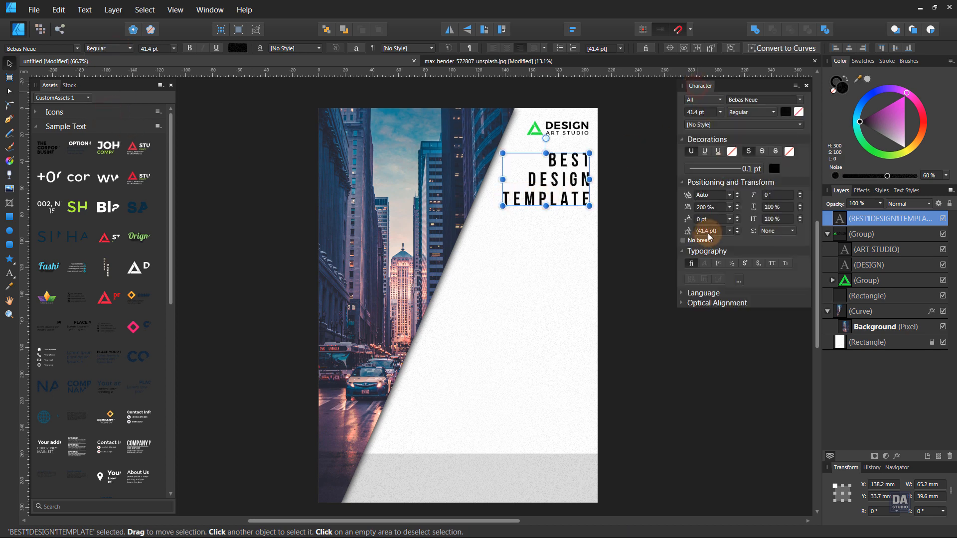
{"action": "scroll", "coordinate": [707, 231], "scroll_direction": "down", "scroll_amount": 3}
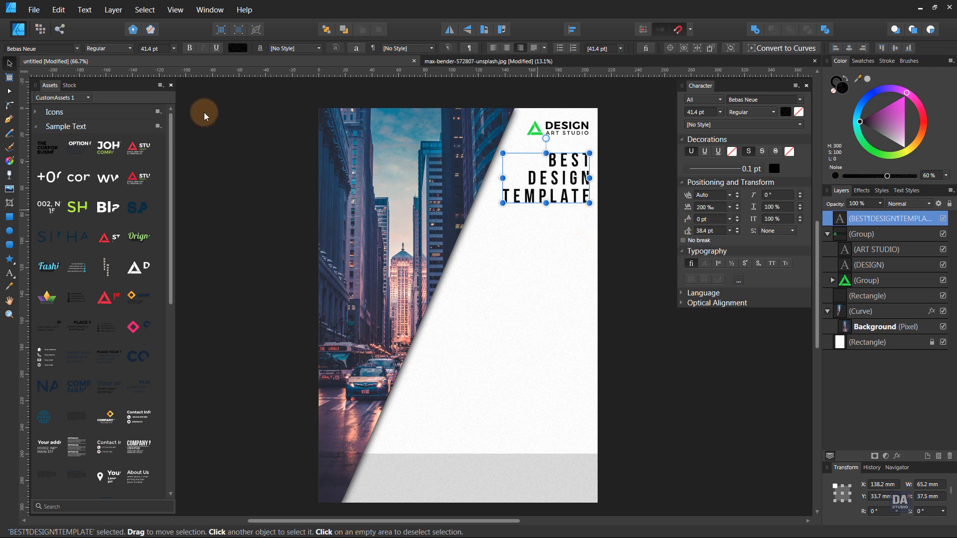
- Make the headline Bold, enlarge it to about 51.8 pt and position it at about X 121 mm, Y 44.4 mm
{"action": "left_click", "coordinate": [100, 49]}
{"action": "left_click", "coordinate": [94, 117]}
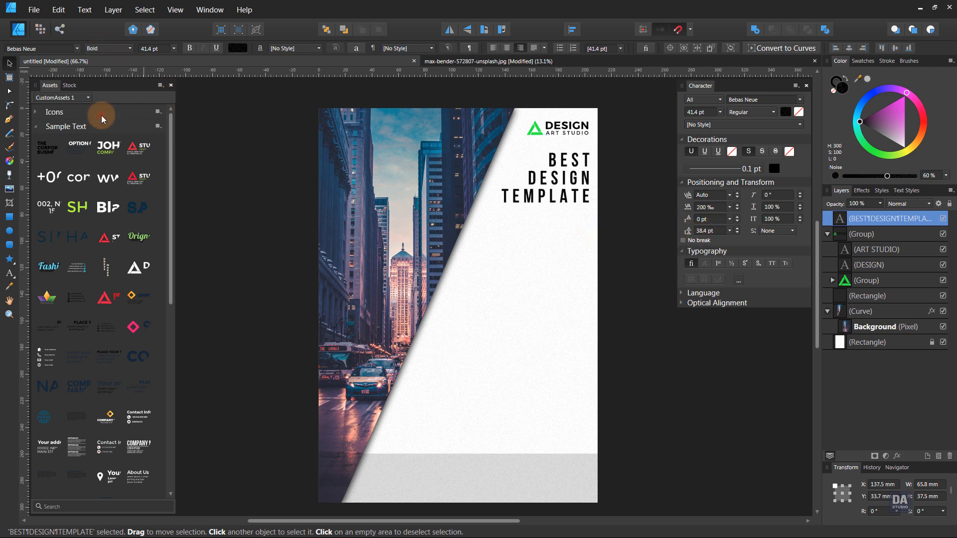
{"action": "scroll", "coordinate": [151, 54], "scroll_direction": "up", "scroll_amount": 4}
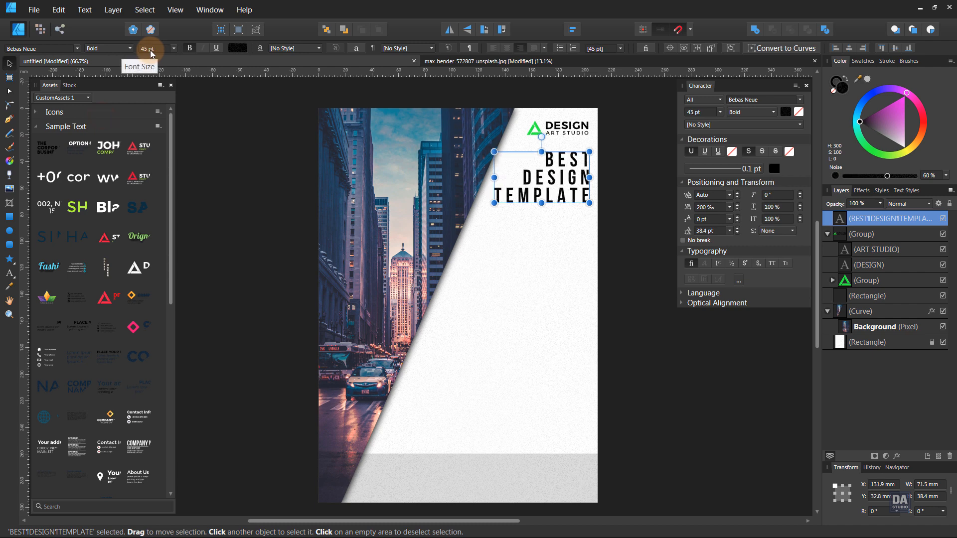
{"action": "left_click_drag", "start_coordinate": [494, 202], "coordinate": [471, 221]}
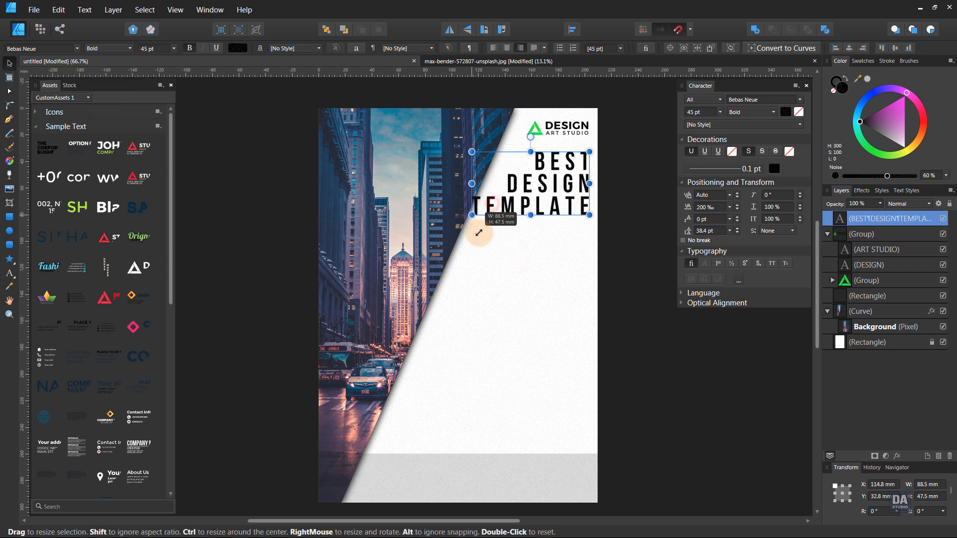
{"action": "left_click_drag", "start_coordinate": [573, 211], "coordinate": [479, 226]}
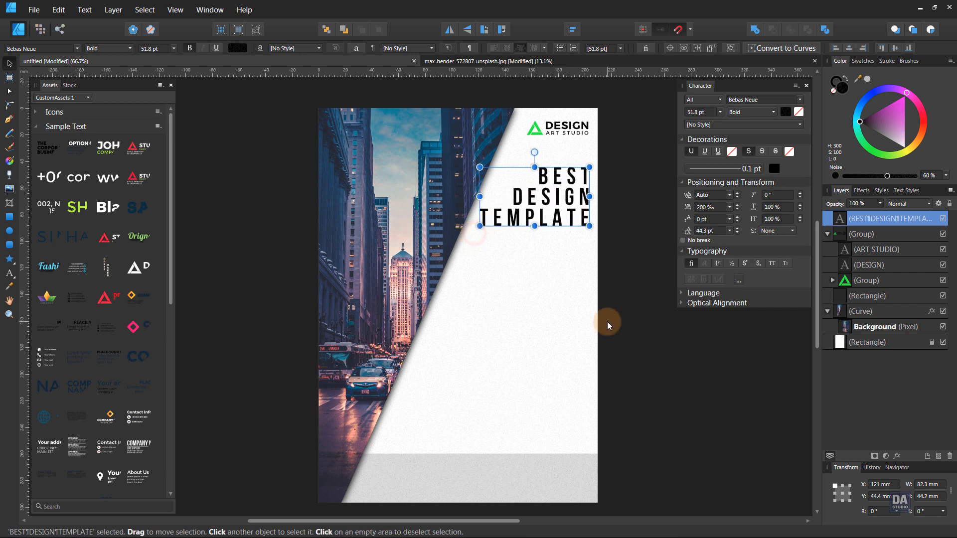
- Tighten the headline's letter tracking to 20‰
{"action": "key", "text": "alt+Left"}
{"action": "key", "text": "alt+Left"}
{"action": "key", "text": "alt+Left"}
{"action": "key", "text": "alt+Left"}
{"action": "key", "text": "alt+Left"}
{"action": "key", "text": "alt+Left"}
{"action": "key", "text": "alt+Left"}
{"action": "key", "text": "alt+Left"}
{"action": "key", "text": "alt+Left"}
{"action": "key", "text": "alt+Left"}
{"action": "key", "text": "alt+Left"}
{"action": "key", "text": "alt+Left"}
{"action": "key", "text": "alt+Left"}
{"action": "key", "text": "alt+Left"}
{"action": "key", "text": "alt+Left"}
{"action": "key", "text": "alt+Left"}
{"action": "key", "text": "alt+Left"}
{"action": "key", "text": "alt+Left"}
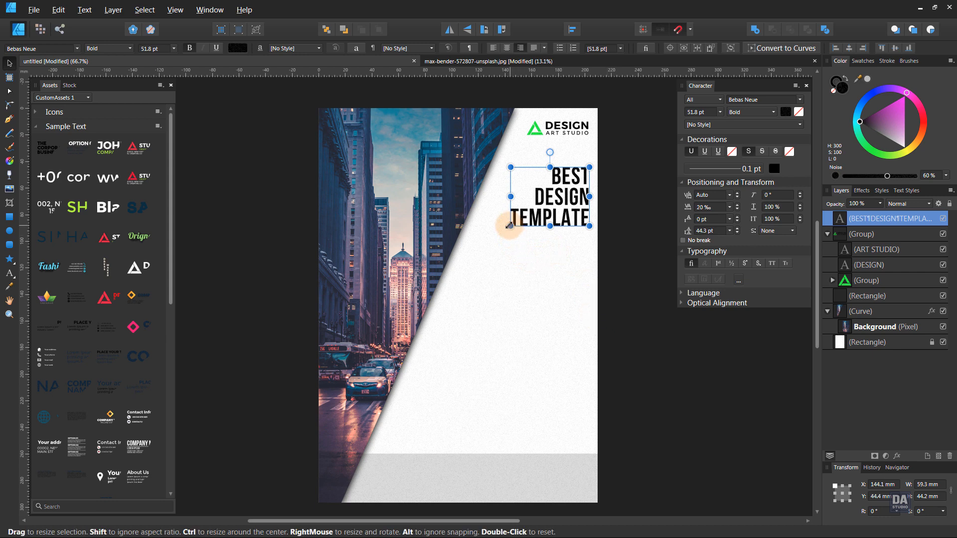
- Scale the headline to about 67.6 pt with 57.4 pt leading, at about X 125.3 mm, Y 42.2 mm
{"action": "left_click_drag", "start_coordinate": [510, 226], "coordinate": [487, 243]}
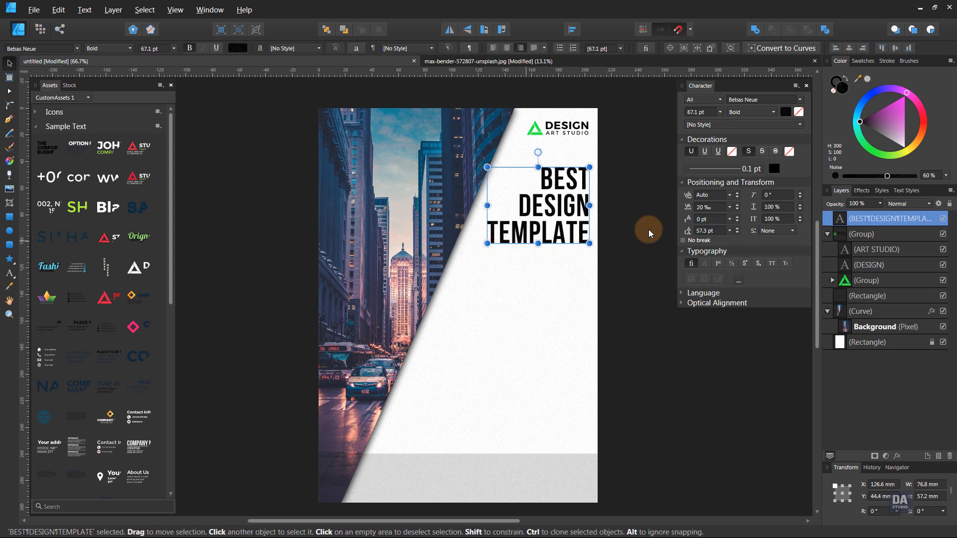
{"action": "scroll", "coordinate": [705, 235], "scroll_direction": "down", "scroll_amount": 4}
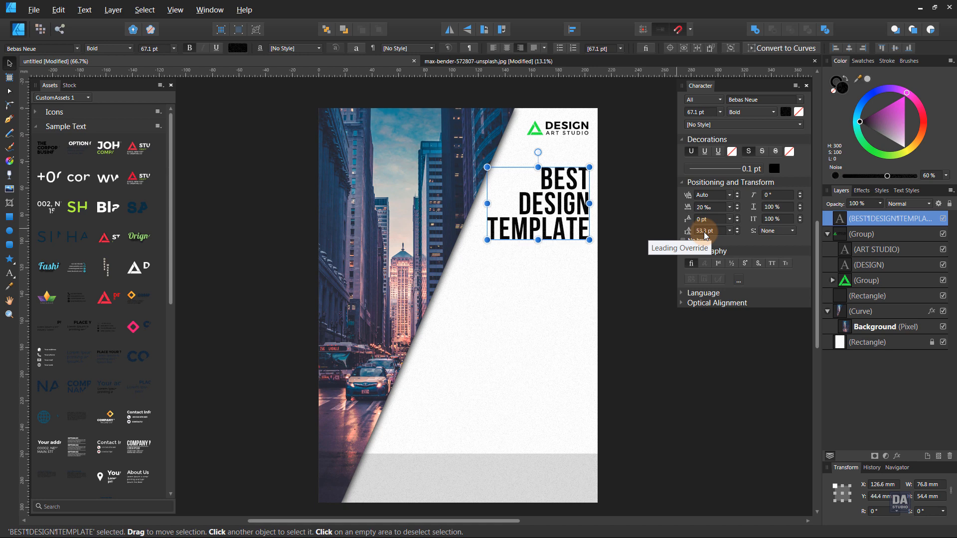
{"action": "scroll", "coordinate": [704, 236], "scroll_direction": "up", "scroll_amount": 1}
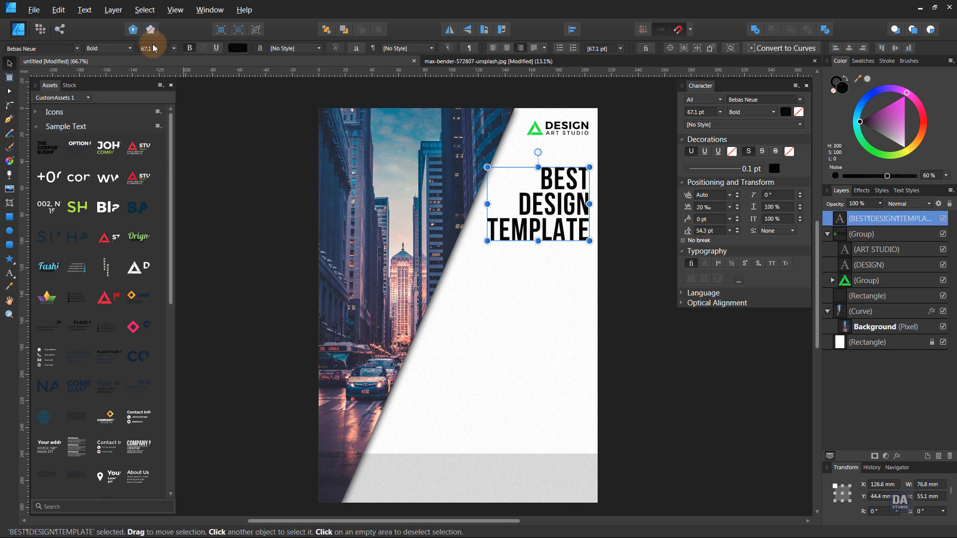
{"action": "scroll", "coordinate": [150, 48], "scroll_direction": "down", "scroll_amount": 3}
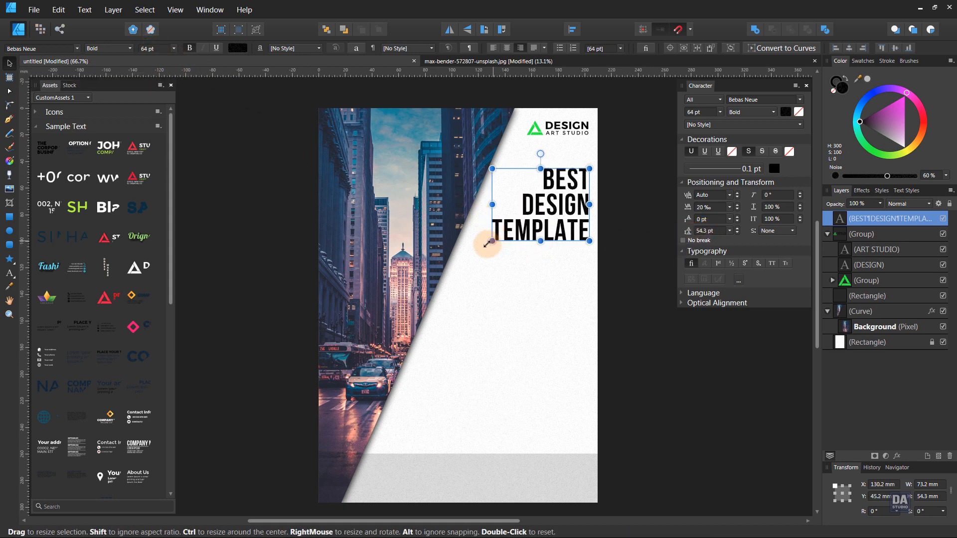
{"action": "mouse_move", "coordinate": [488, 243]}
{"action": "left_mouse_down"}
{"action": "mouse_move", "coordinate": [478, 249]}
{"action": "mouse_move", "coordinate": [486, 241]}
{"action": "left_mouse_up"}
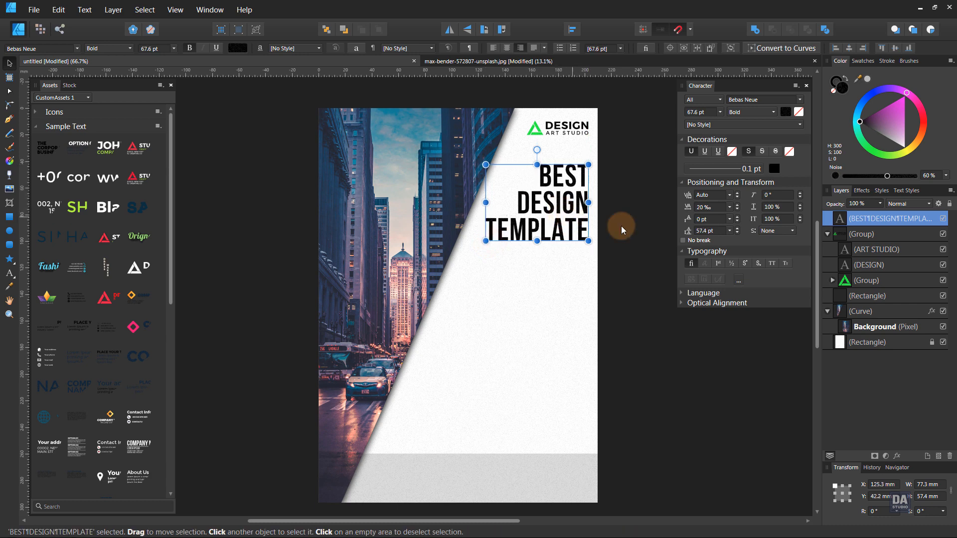
{"action": "left_click", "coordinate": [621, 226]}
{"action": "left_click", "coordinate": [584, 135]}
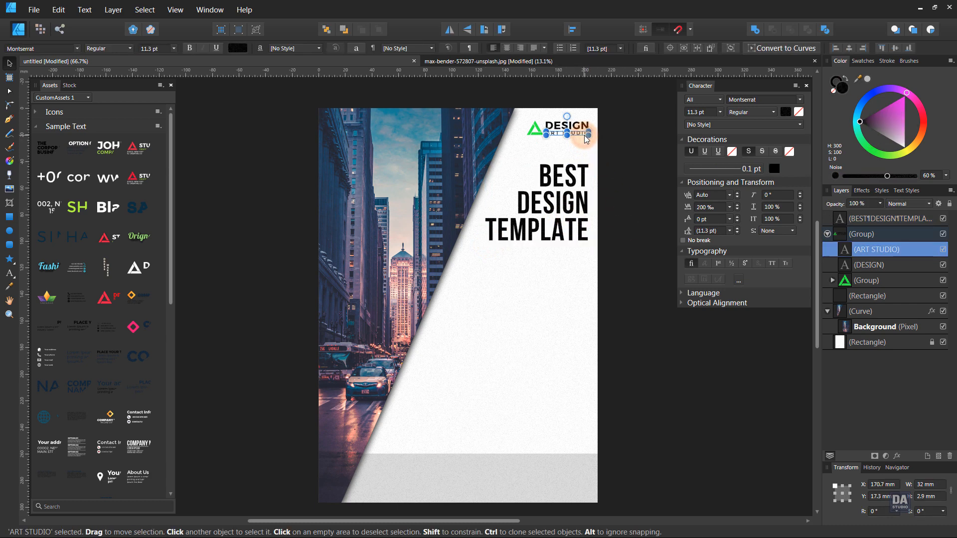
{"action": "left_click", "coordinate": [629, 172]}
{"action": "double_click", "coordinate": [776, 86]}
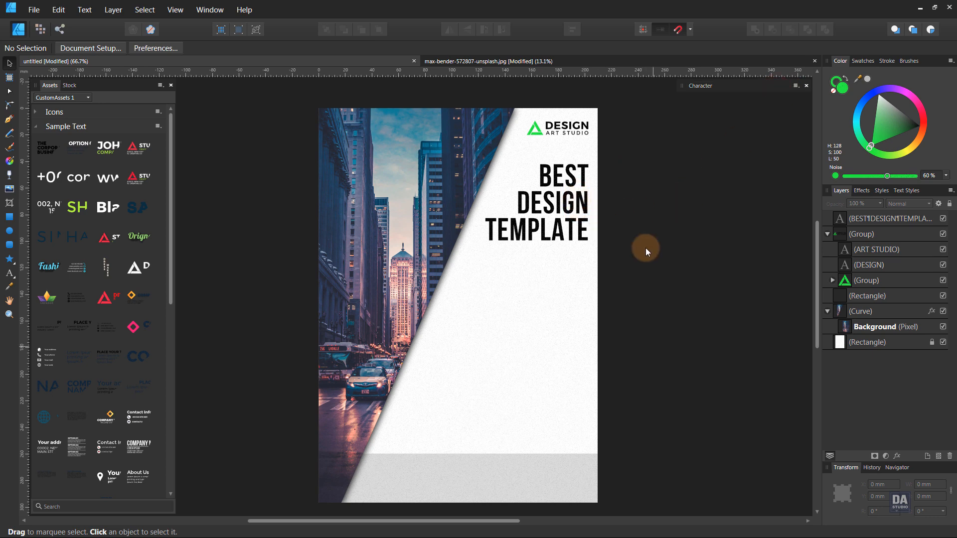
- Recolour only the word TEMPLATE in the headline with the logo's bright green from the recent colours
{"action": "left_click", "coordinate": [577, 233]}
{"action": "double_click", "coordinate": [578, 235]}
{"action": "left_click", "coordinate": [862, 61]}
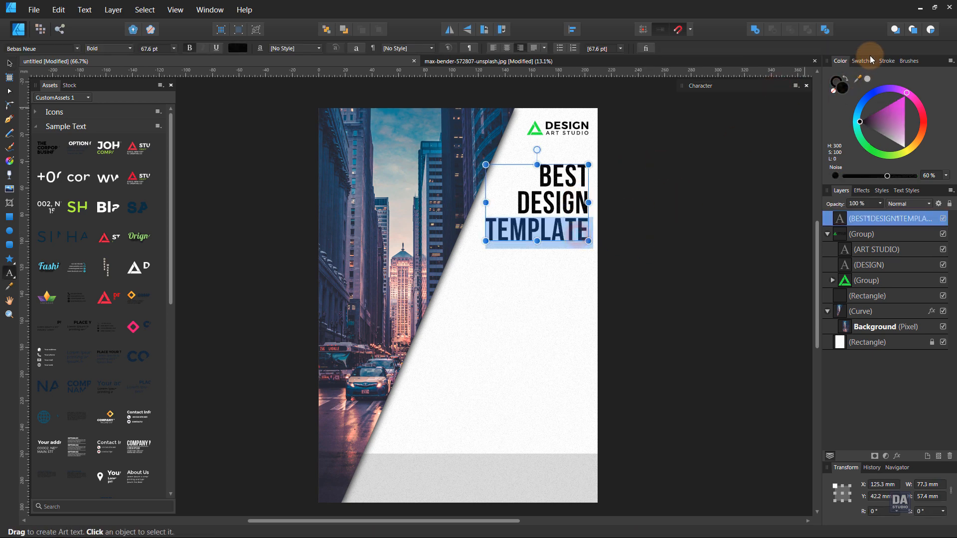
{"action": "left_click", "coordinate": [852, 104]}
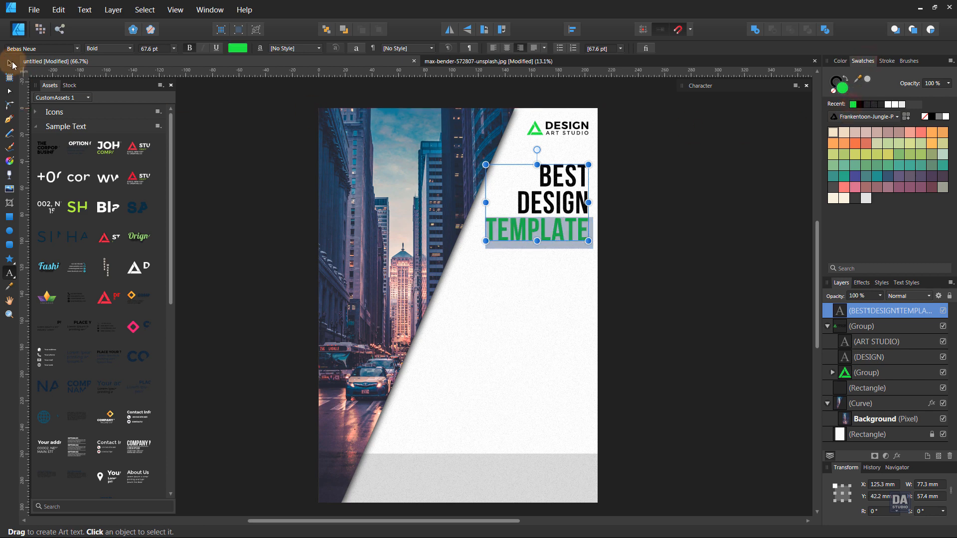
{"action": "left_click", "coordinate": [9, 63]}
{"action": "left_click", "coordinate": [616, 249]}
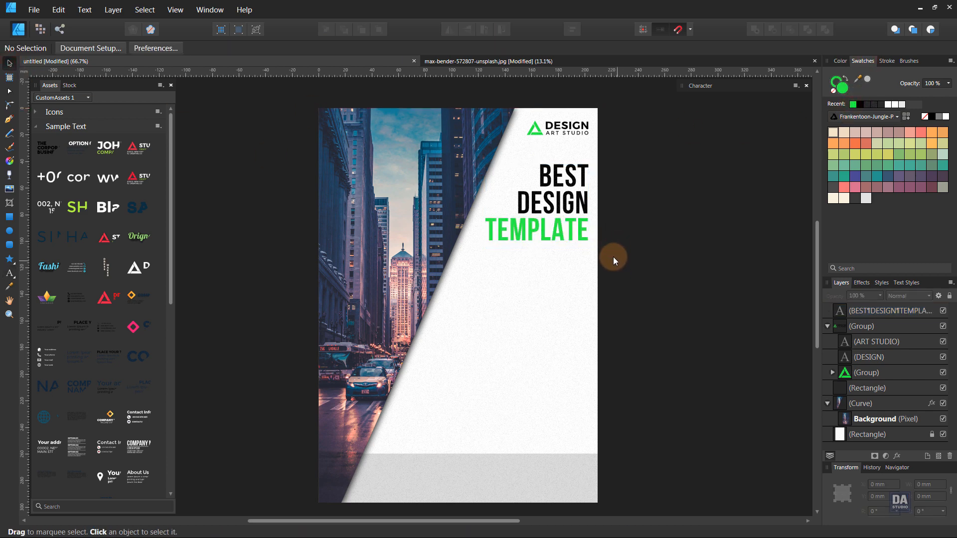
- Draw a text frame about 97.6 mm wide and 27.3 mm high just below the headline
{"action": "scroll", "coordinate": [604, 196], "scroll_direction": "up", "scroll_amount": 1}
{"action": "left_click_drag", "start_coordinate": [648, 182], "coordinate": [522, 241]}
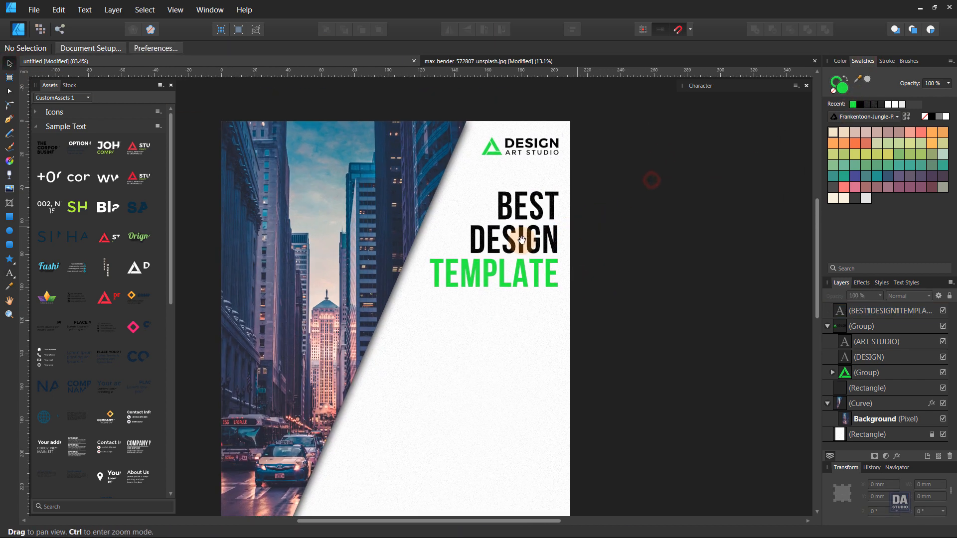
{"action": "left_click_drag", "start_coordinate": [10, 280], "coordinate": [37, 286]}
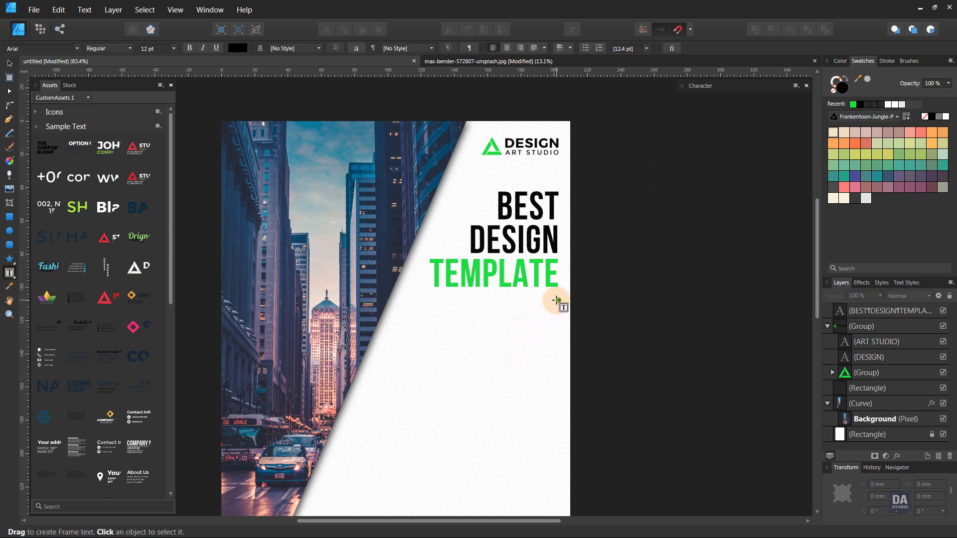
{"action": "left_click_drag", "start_coordinate": [556, 299], "coordinate": [396, 346]}
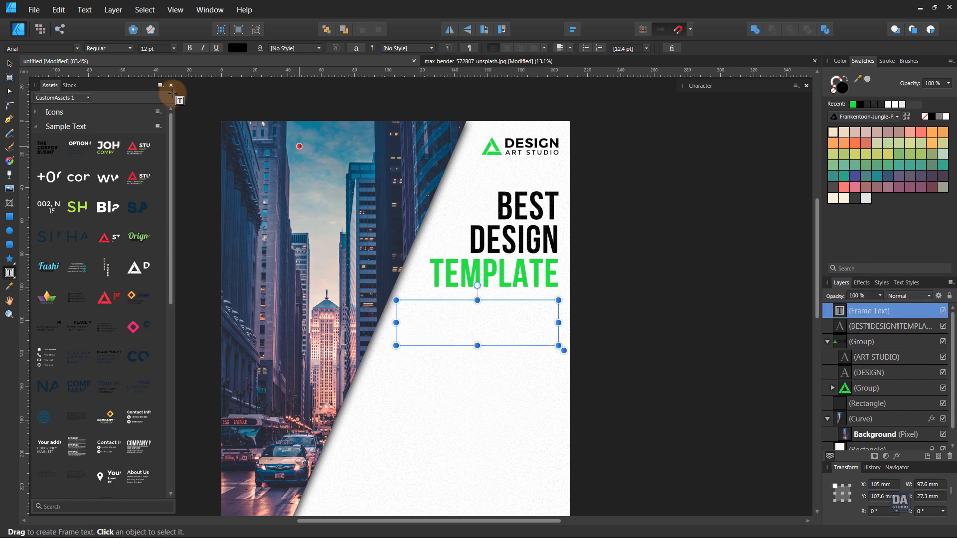
- Insert filler text into the empty text frame below the headline
{"action": "left_click", "coordinate": [66, 14]}
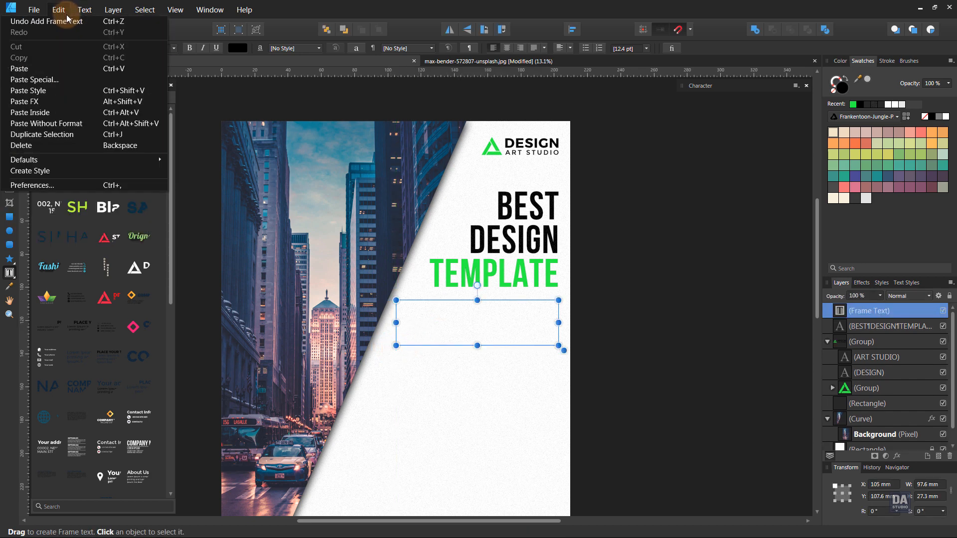
{"action": "mouse_move", "coordinate": [83, 16]}
{"action": "left_click", "coordinate": [65, 210]}
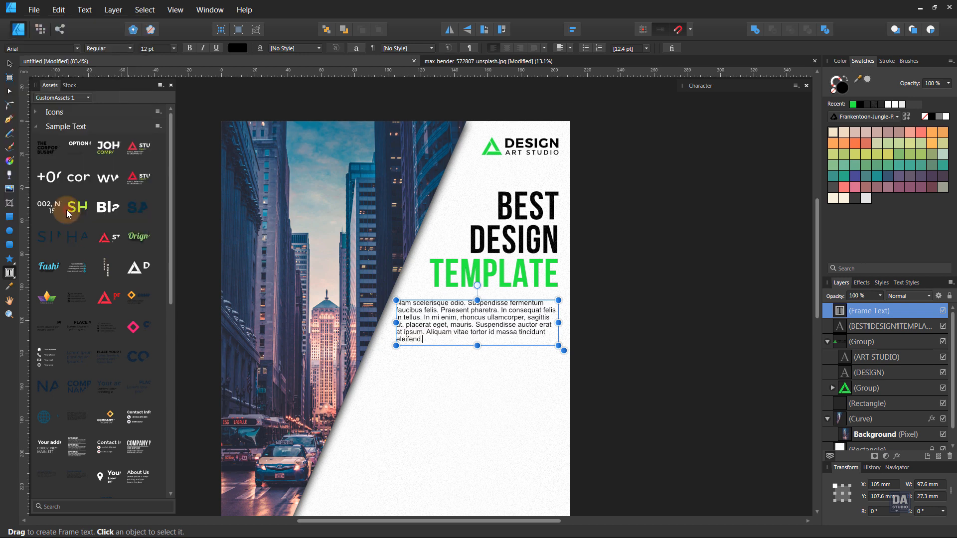
- Set the filler text below the headline to Arial Narrow Bold at 14 pt
{"action": "left_click", "coordinate": [10, 64]}
{"action": "left_click", "coordinate": [102, 48]}
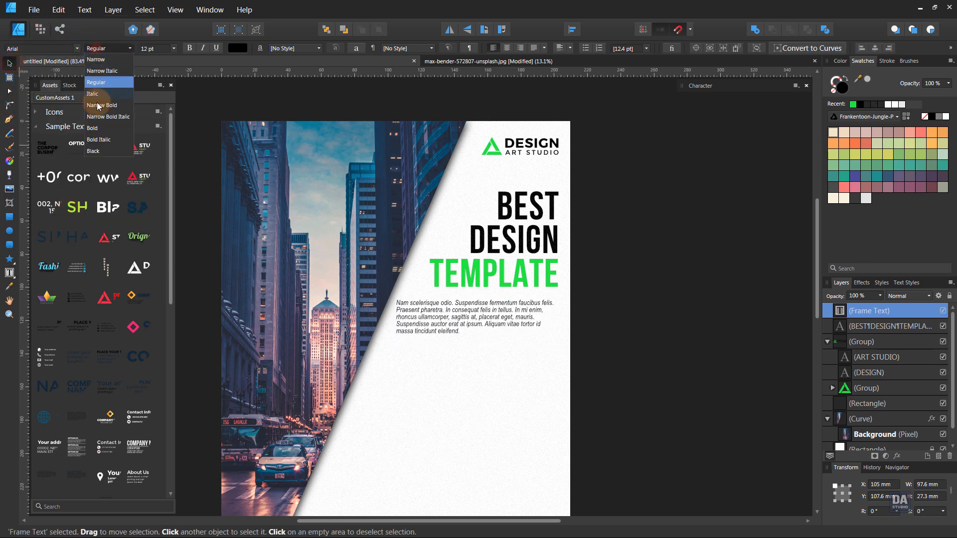
{"action": "left_click", "coordinate": [97, 108]}
{"action": "scroll", "coordinate": [156, 49], "scroll_direction": "up", "scroll_amount": 2}
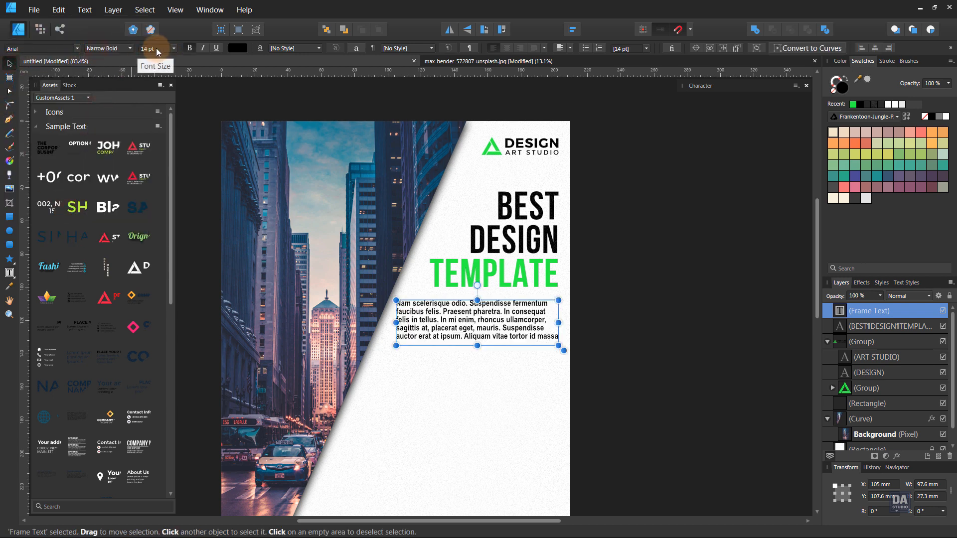
- Right-align the filler paragraph and shorten its frame to about 14 mm high
{"action": "left_click", "coordinate": [520, 47]}
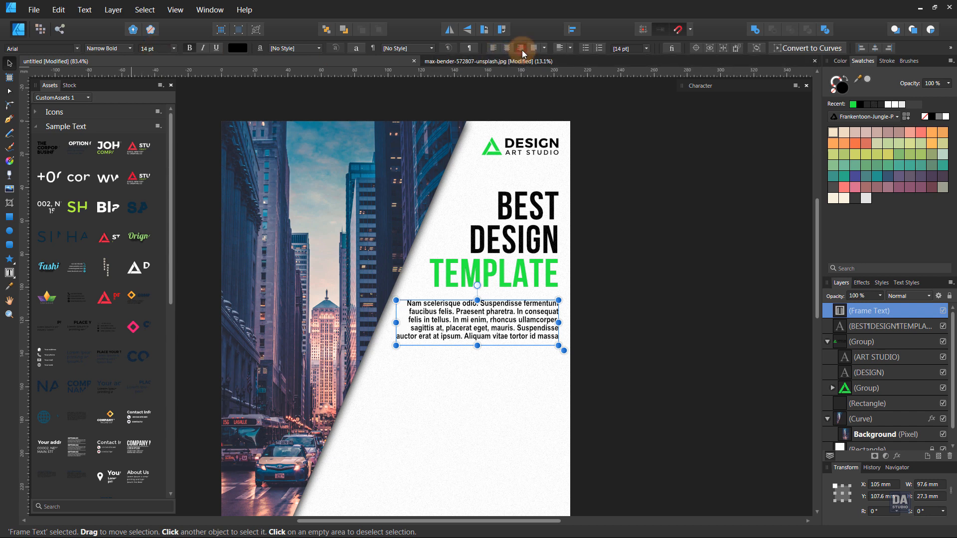
{"action": "left_click_drag", "start_coordinate": [477, 345], "coordinate": [474, 329]}
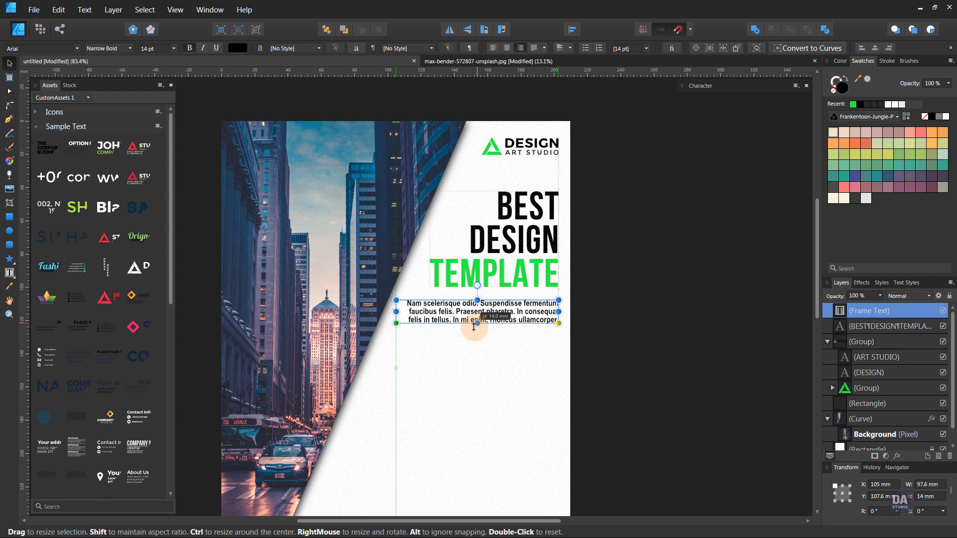
{"action": "left_click", "coordinate": [694, 312]}
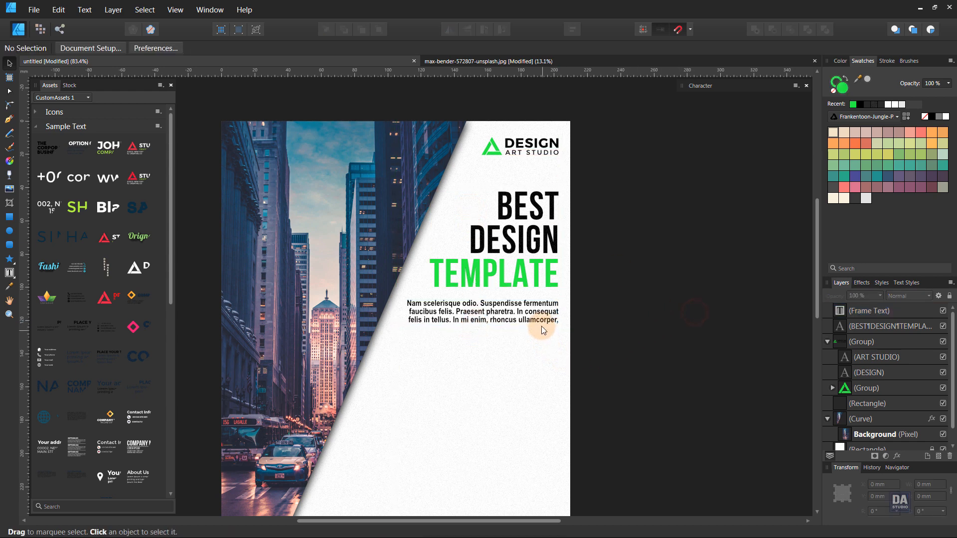
- Duplicate the paragraph frame below the original at about Y 143.2 mm and extend the copy to about 34.4 mm high
{"action": "left_click_drag", "start_coordinate": [500, 421], "coordinate": [540, 323]}
{"action": "left_click", "coordinate": [550, 225]}
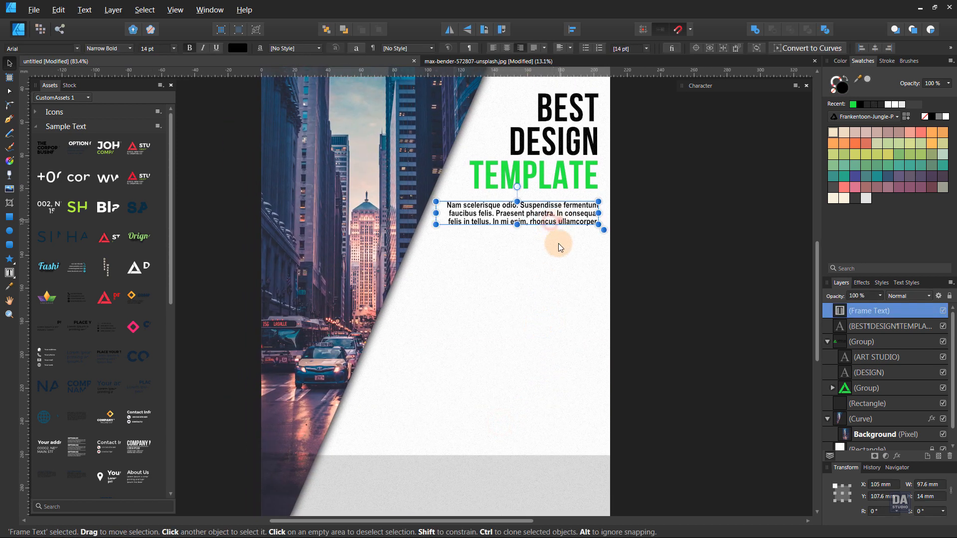
{"action": "left_click_drag", "start_coordinate": [511, 226], "coordinate": [516, 318]}
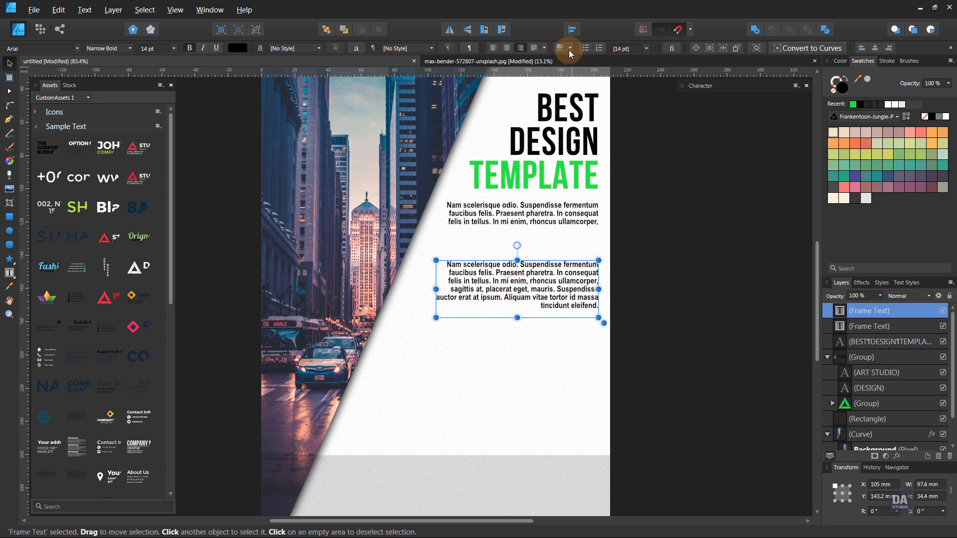
- Justify the lower paragraph with its last line left-aligned and extend its frame to about 35.6 mm high
{"action": "left_click", "coordinate": [533, 49]}
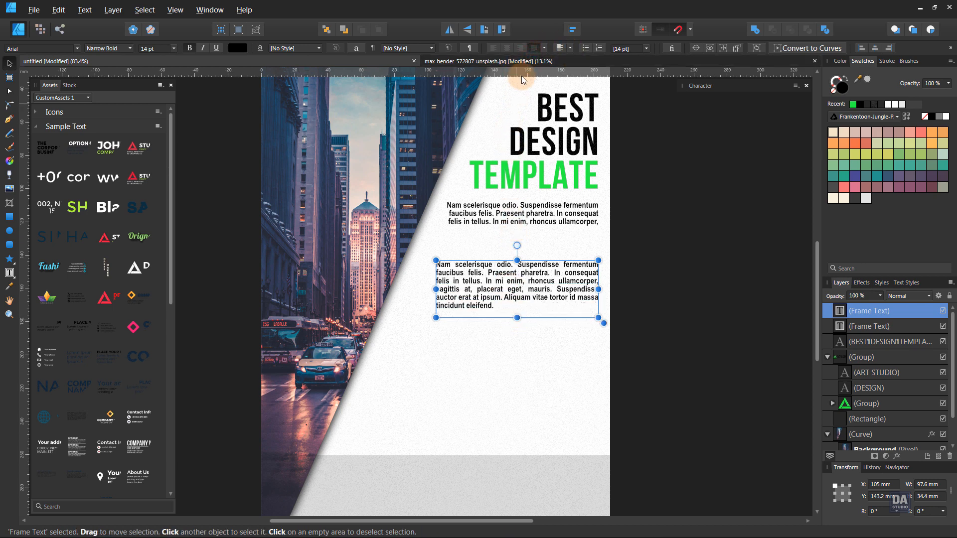
{"action": "left_click", "coordinate": [523, 50]}
{"action": "left_click", "coordinate": [530, 52]}
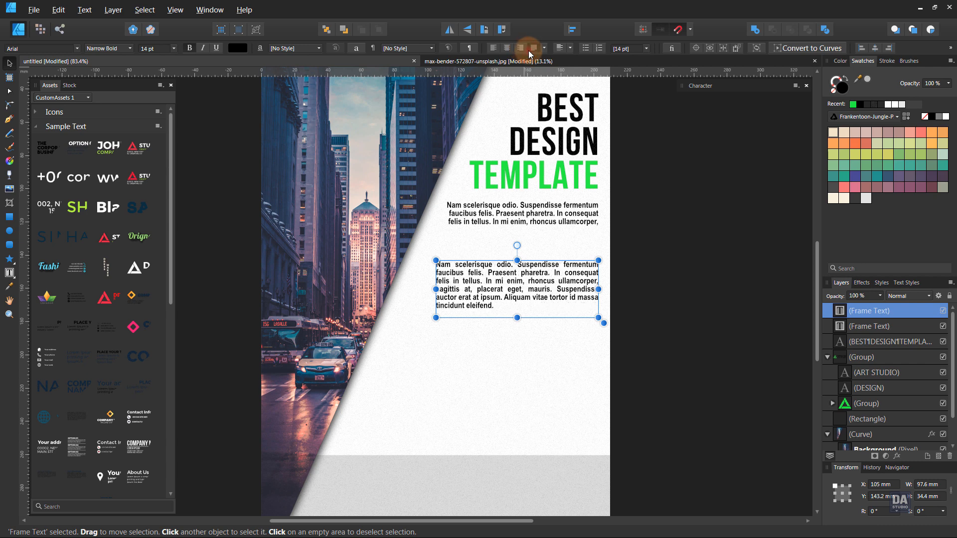
{"action": "mouse_move", "coordinate": [516, 317]}
{"action": "left_mouse_down"}
{"action": "mouse_move", "coordinate": [516, 305]}
{"action": "mouse_move", "coordinate": [516, 321]}
{"action": "left_mouse_up"}
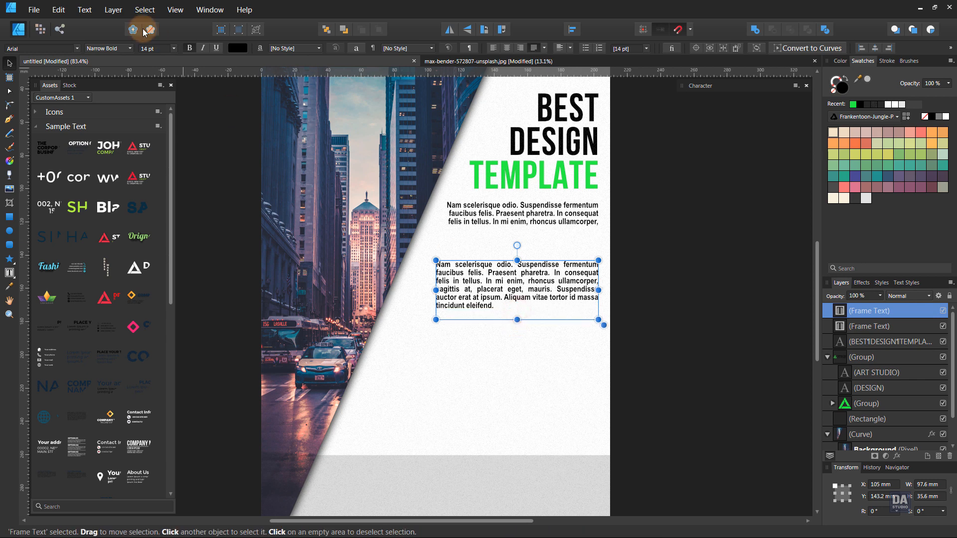
- Replace the lower paragraph with different filler text and shorten its frame to about 30.8 mm high
{"action": "left_click", "coordinate": [82, 10]}
{"action": "left_click", "coordinate": [55, 210]}
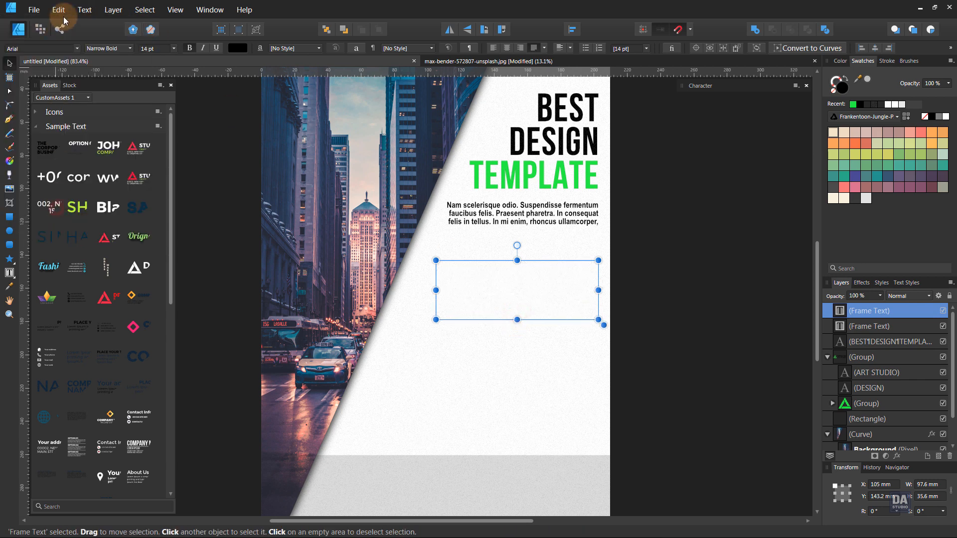
{"action": "left_click", "coordinate": [82, 10]}
{"action": "left_click", "coordinate": [54, 210]}
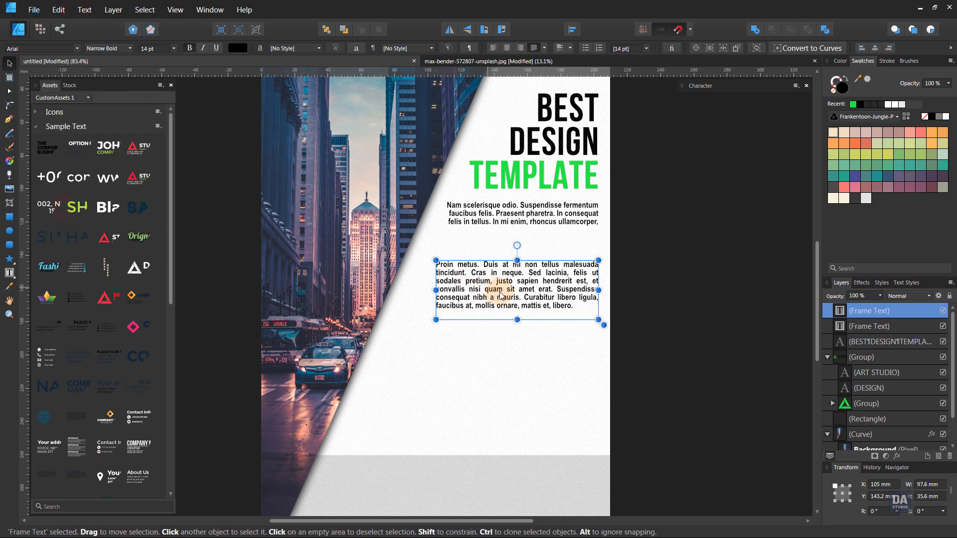
{"action": "mouse_move", "coordinate": [518, 320]}
{"action": "left_mouse_down"}
{"action": "mouse_move", "coordinate": [517, 336]}
{"action": "mouse_move", "coordinate": [516, 314]}
{"action": "left_mouse_up"}
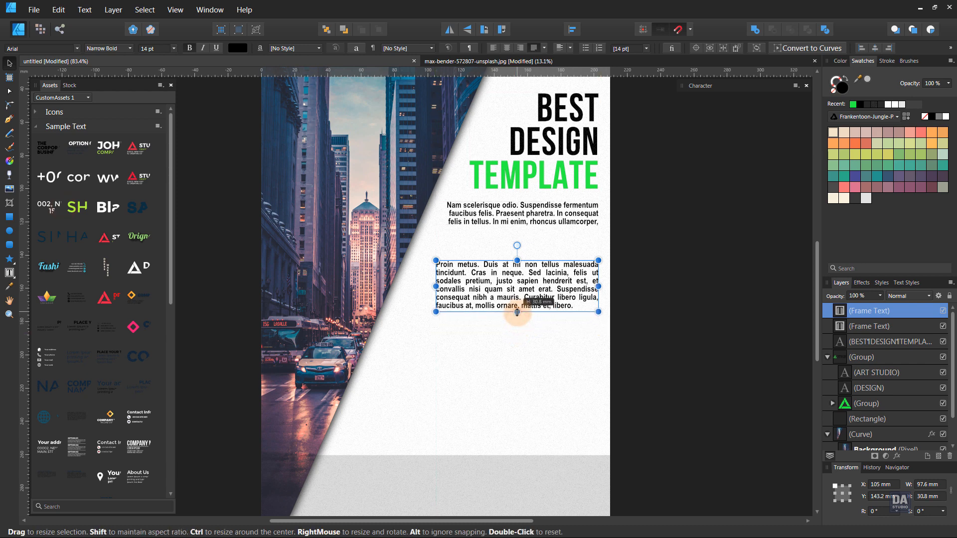
{"action": "left_click", "coordinate": [654, 315]}
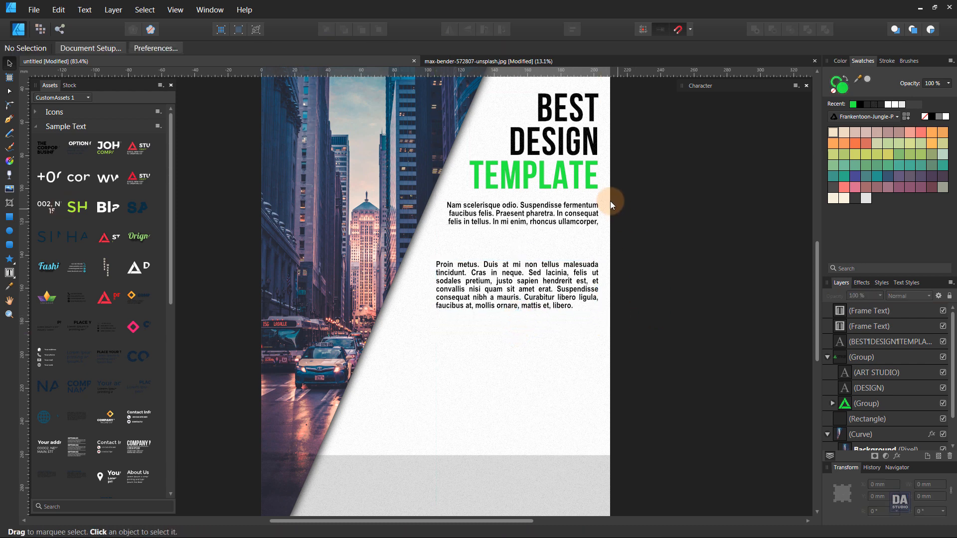
- Duplicate the BEST DESIGN TEMPLATE headline straight downward and replace the copy's text with ABOUT US
{"action": "left_click", "coordinate": [582, 175]}
{"action": "left_click_drag", "start_coordinate": [582, 176], "coordinate": [582, 257]}
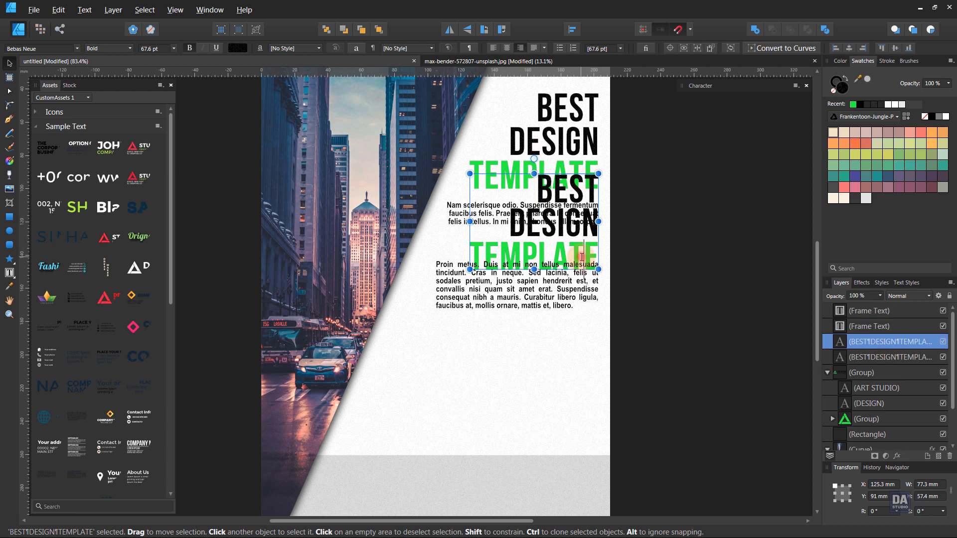
{"action": "double_click", "coordinate": [581, 256]}
{"action": "key", "text": "ctrl+a"}
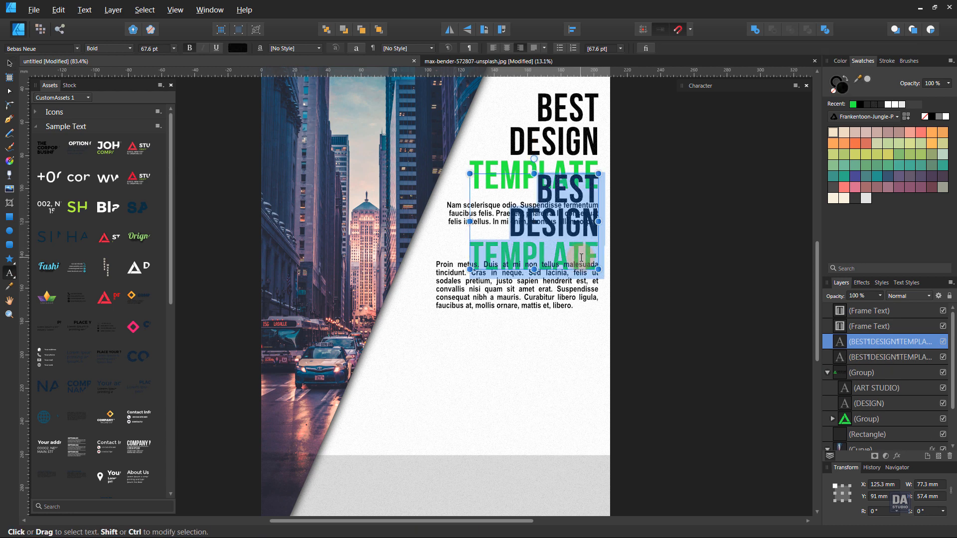
{"action": "type", "text": "ABOUT US"}
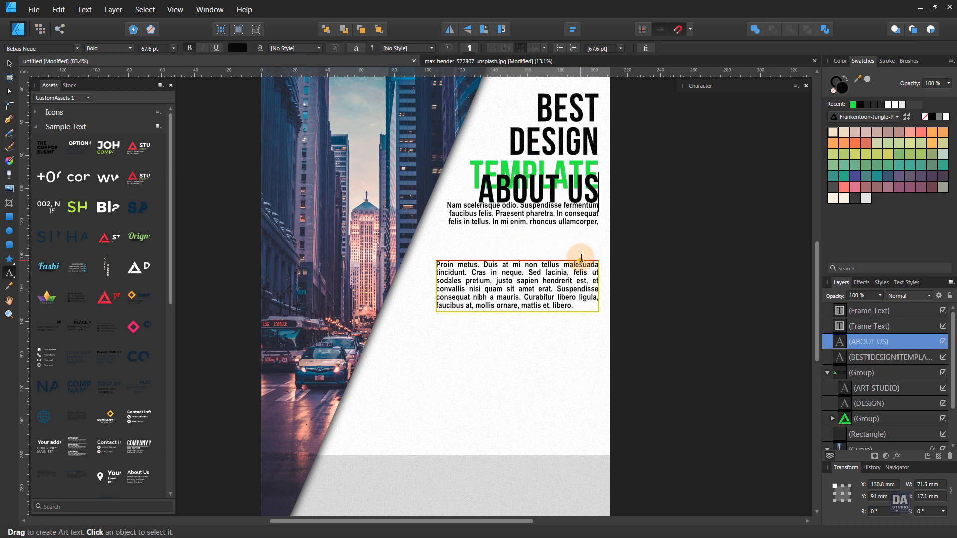
{"action": "key", "text": "Escape"}
{"action": "left_click", "coordinate": [9, 64]}
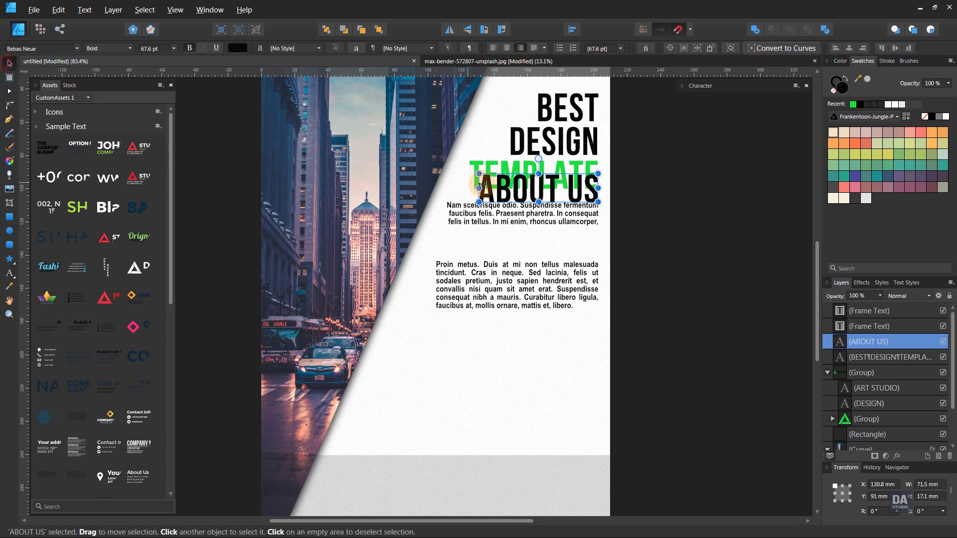
- Scale ABOUT US to about 27.2 pt above the lower paragraph and move both up to about Y 129.7 mm
{"action": "left_click_drag", "start_coordinate": [478, 173], "coordinate": [576, 257]}
{"action": "left_click", "coordinate": [587, 297], "text": "shift"}
{"action": "left_click_drag", "start_coordinate": [587, 297], "coordinate": [586, 286]}
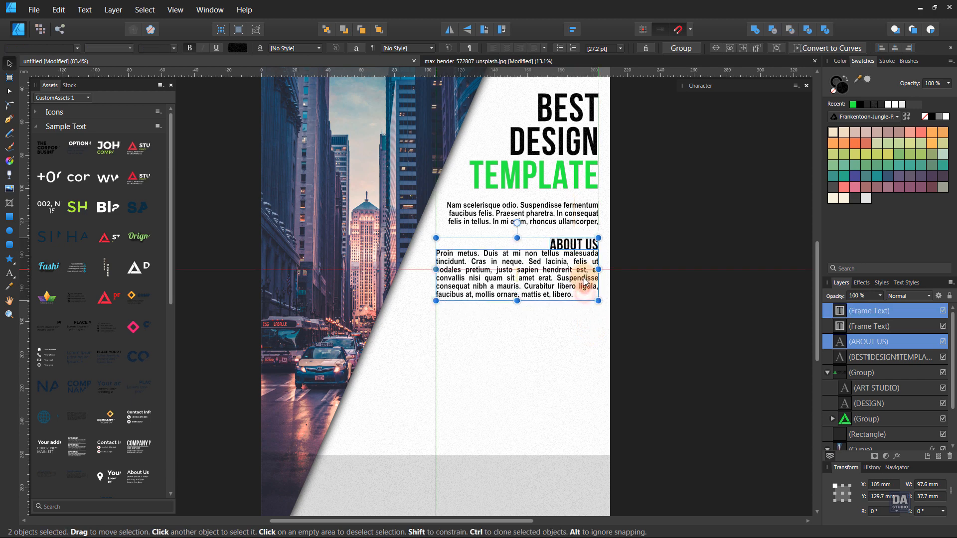
- Recolour the ABOUT US heading with the bright green from the recent colours
{"action": "scroll", "coordinate": [595, 279], "scroll_direction": "up", "scroll_amount": 5}
{"action": "left_click", "coordinate": [547, 142]}
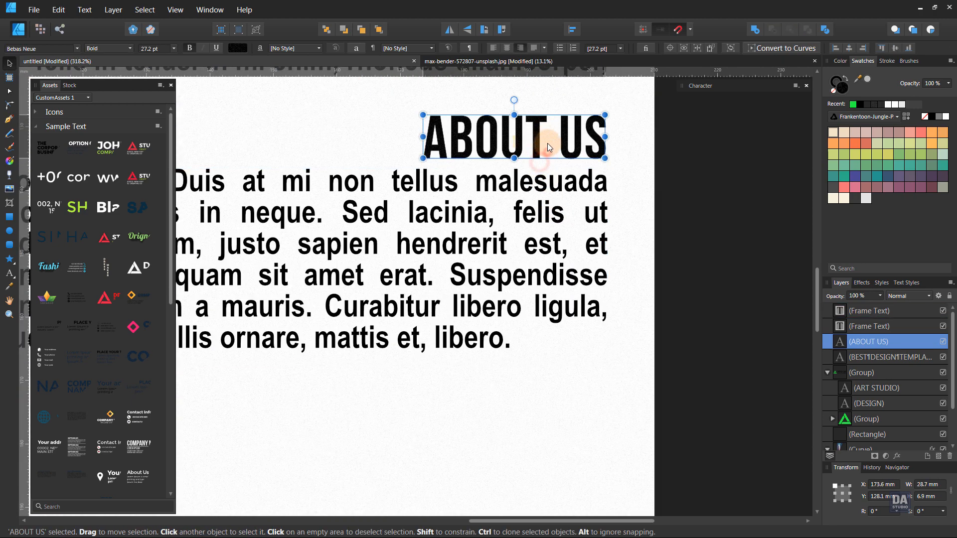
{"action": "left_click", "coordinate": [852, 104]}
{"action": "scroll", "coordinate": [698, 274], "scroll_direction": "down", "scroll_amount": 5}
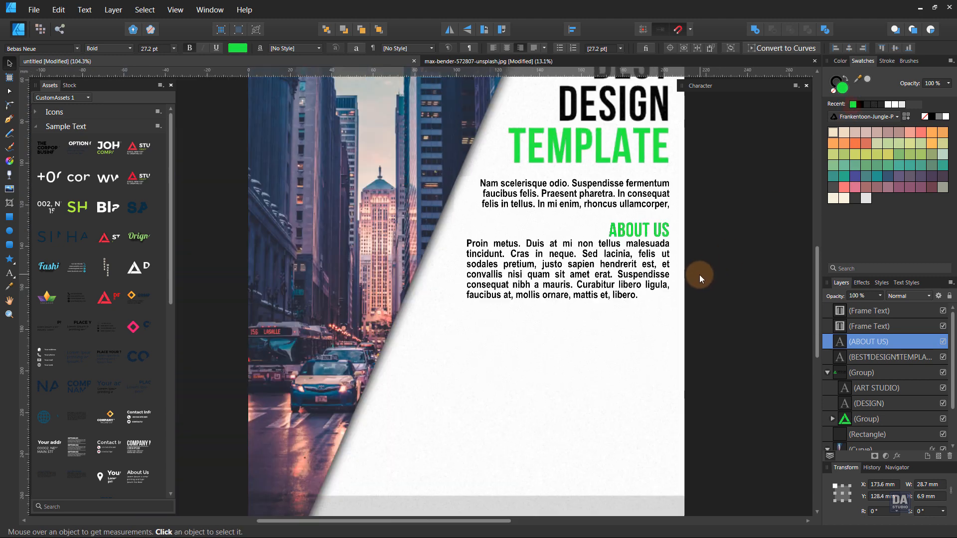
{"action": "left_click", "coordinate": [734, 287]}
- Place the three-option sample text asset below the ABOUT US paragraph and fill it with the near-black palette swatch
{"action": "left_click_drag", "start_coordinate": [728, 335], "coordinate": [688, 346]}
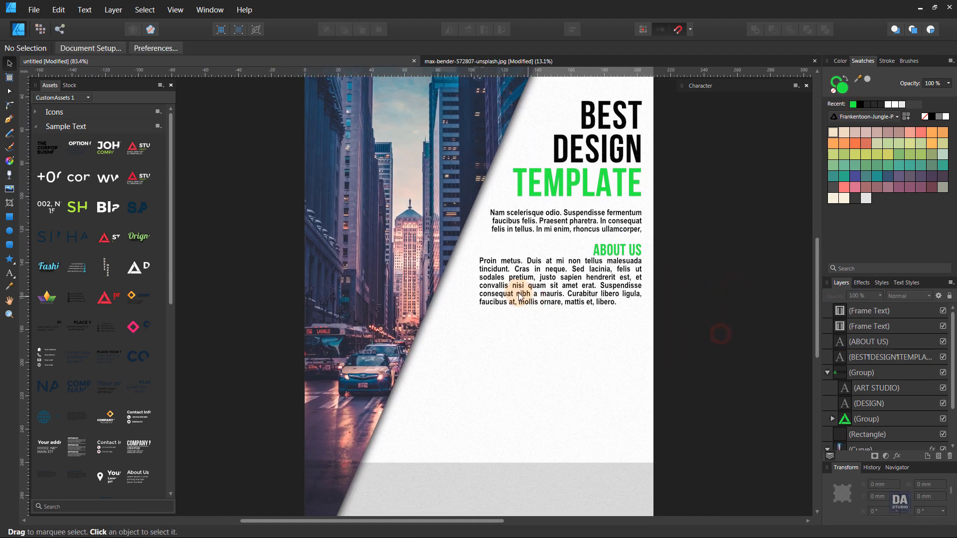
{"action": "scroll", "coordinate": [589, 367], "scroll_direction": "down", "scroll_amount": 2}
{"action": "mouse_move", "coordinate": [589, 367]}
{"action": "left_mouse_down"}
{"action": "mouse_move", "coordinate": [567, 370]}
{"action": "mouse_move", "coordinate": [575, 376]}
{"action": "left_mouse_up"}
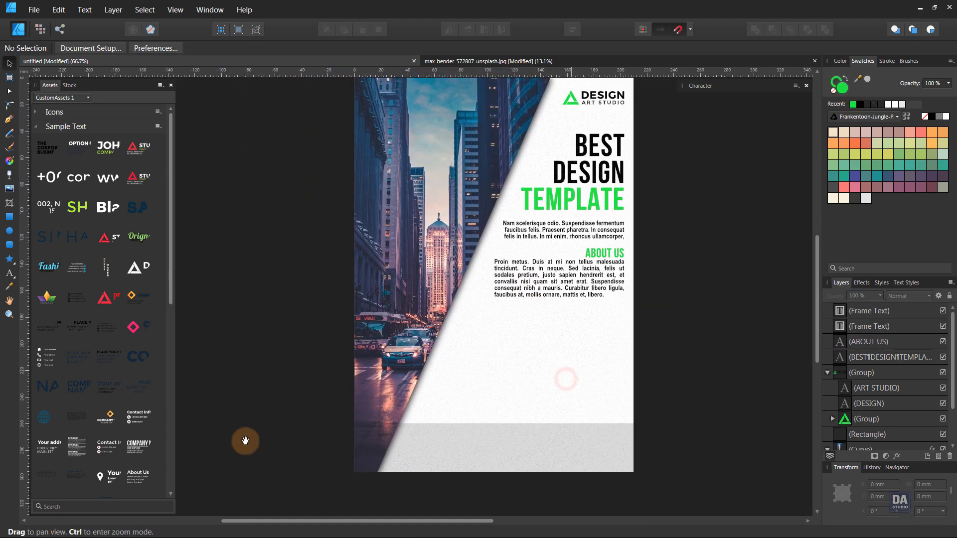
{"action": "scroll", "coordinate": [96, 436], "scroll_direction": "down", "scroll_amount": 3}
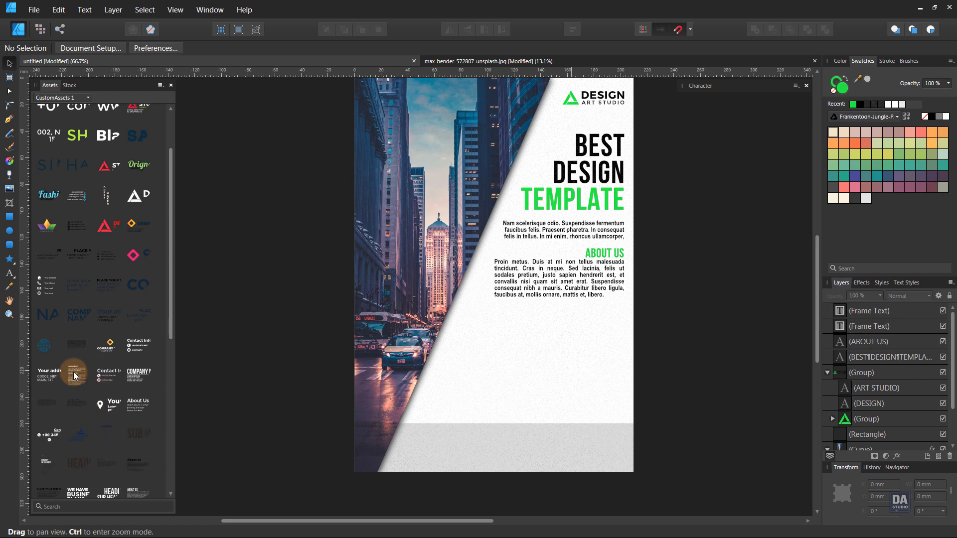
{"action": "left_click_drag", "start_coordinate": [74, 376], "coordinate": [620, 367]}
{"action": "left_click_drag", "start_coordinate": [668, 391], "coordinate": [546, 405]}
{"action": "scroll", "coordinate": [624, 404], "scroll_direction": "up", "scroll_amount": 3}
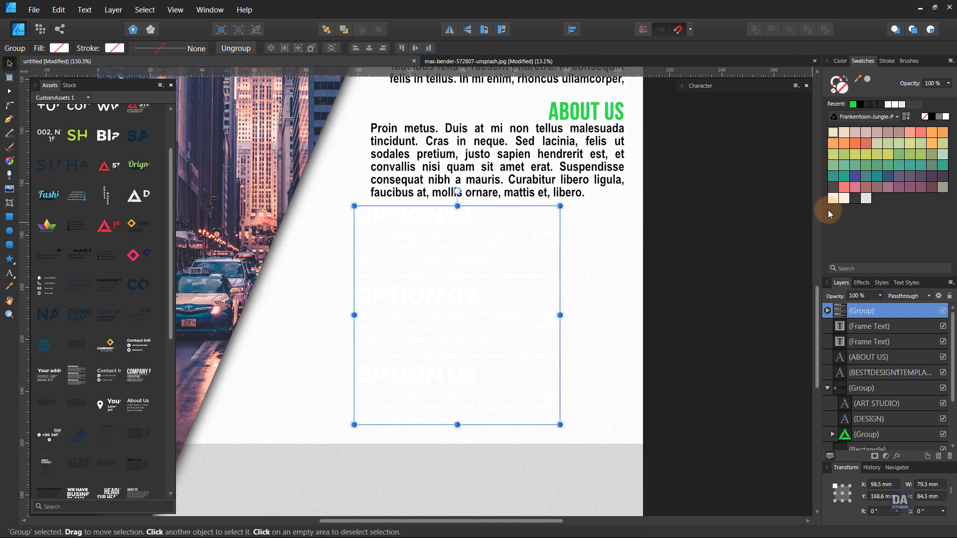
{"action": "left_click", "coordinate": [853, 199]}
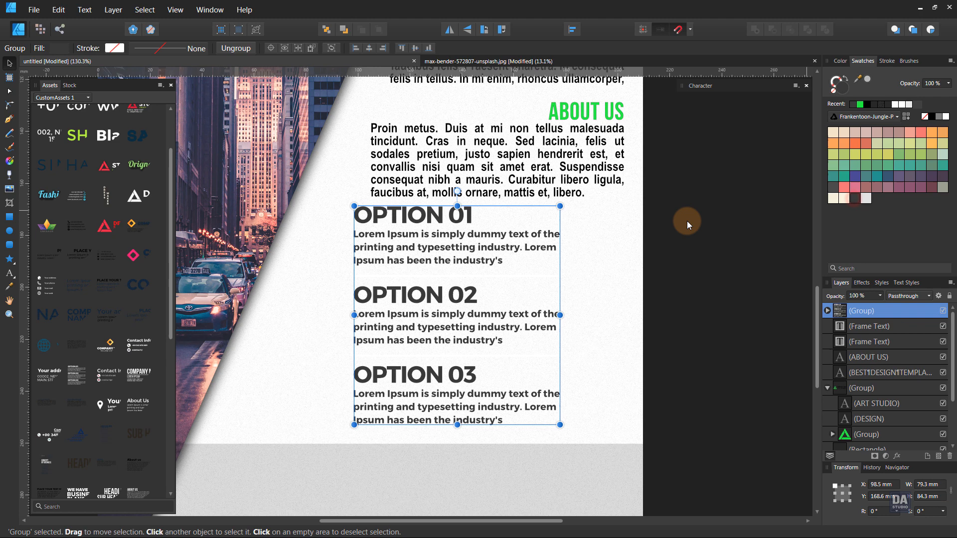
- Move the OPTION 01, 02 and 03 headings across to line up with the right edge of their descriptions
{"action": "double_click", "coordinate": [438, 223]}
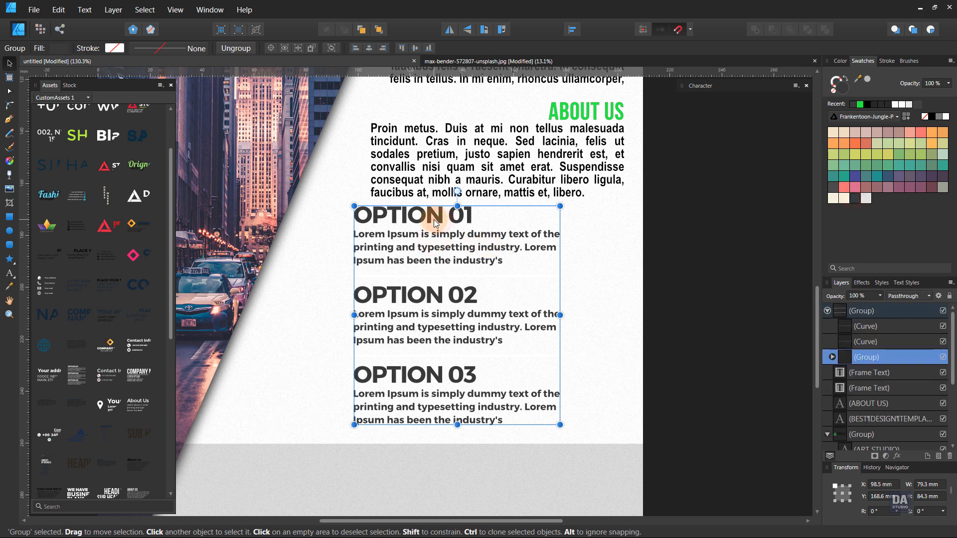
{"action": "double_click", "coordinate": [433, 220]}
{"action": "double_click", "coordinate": [434, 219]}
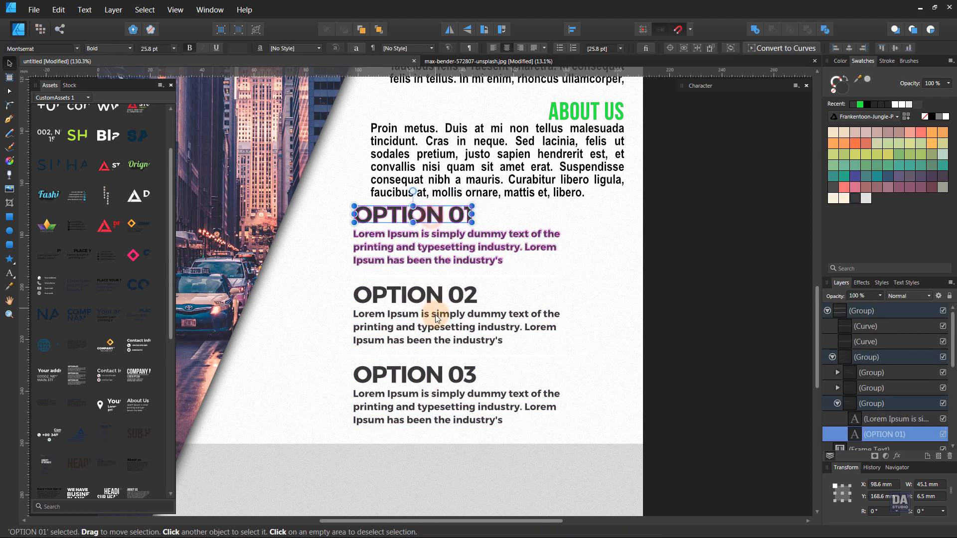
{"action": "left_click", "coordinate": [437, 296], "text": "shift"}
{"action": "left_click", "coordinate": [437, 376], "text": "shift"}
{"action": "left_click_drag", "start_coordinate": [438, 376], "coordinate": [522, 374]}
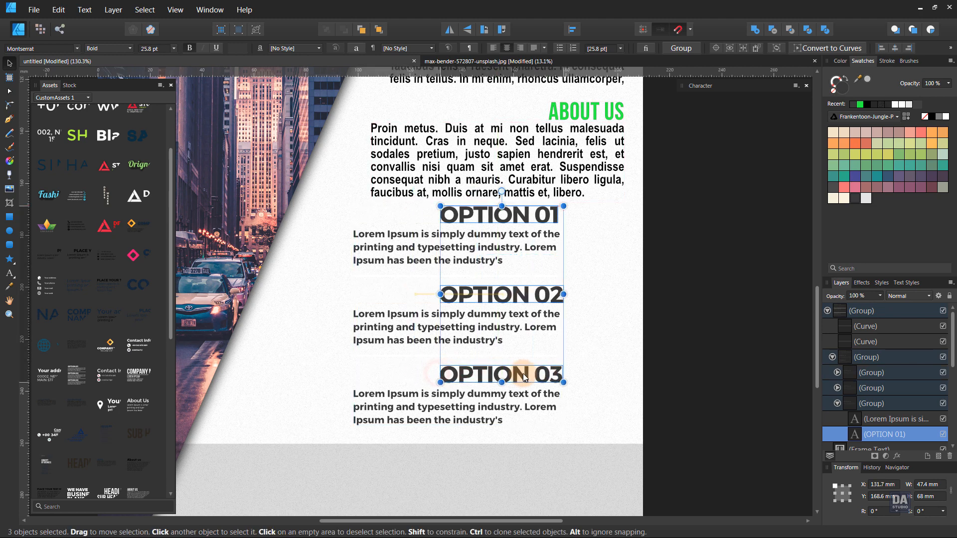
{"action": "left_click", "coordinate": [530, 215]}
{"action": "left_click", "coordinate": [525, 247], "text": "shift"}
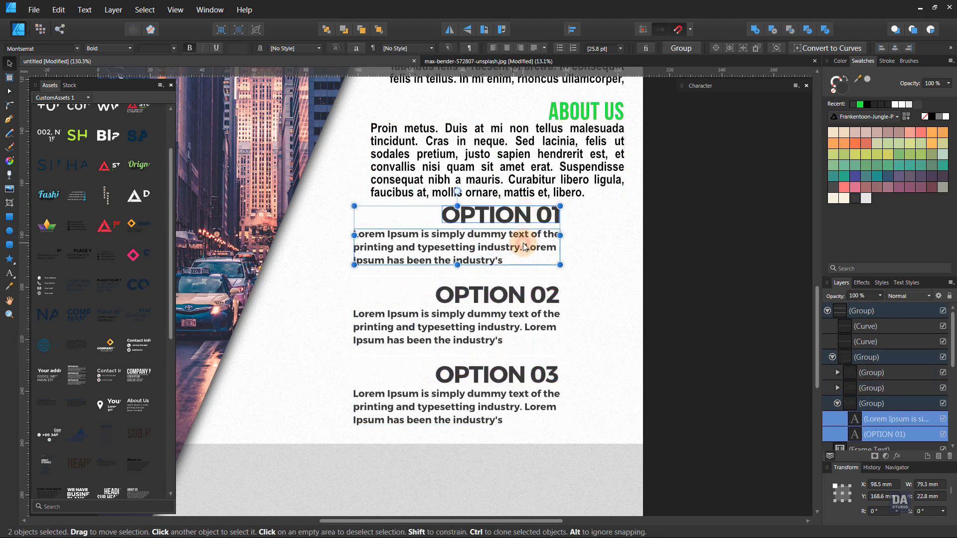
- Right-align the description text under all three OPTION headings
{"action": "left_click", "coordinate": [522, 247]}
{"action": "left_click", "coordinate": [511, 333], "text": "shift"}
{"action": "left_click", "coordinate": [493, 399], "text": "shift"}
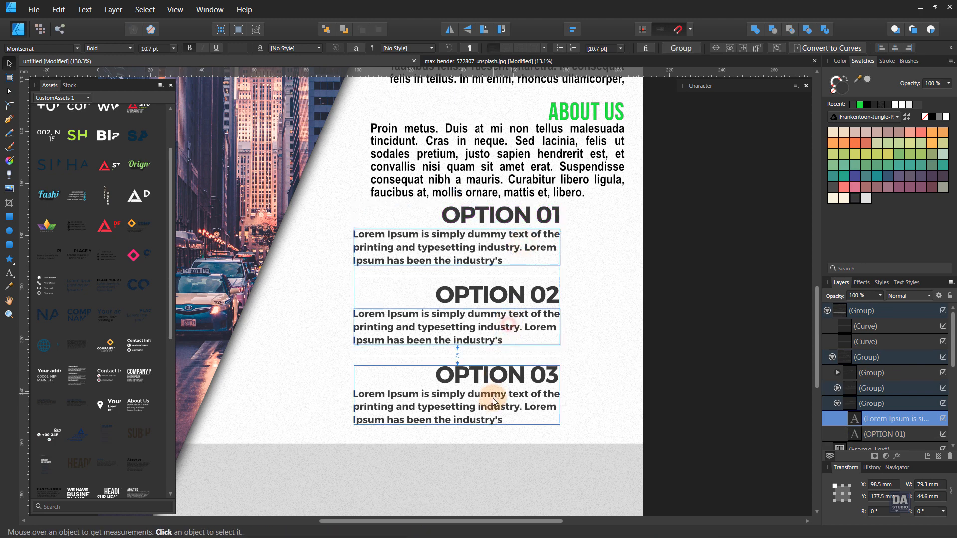
{"action": "left_click", "coordinate": [520, 48]}
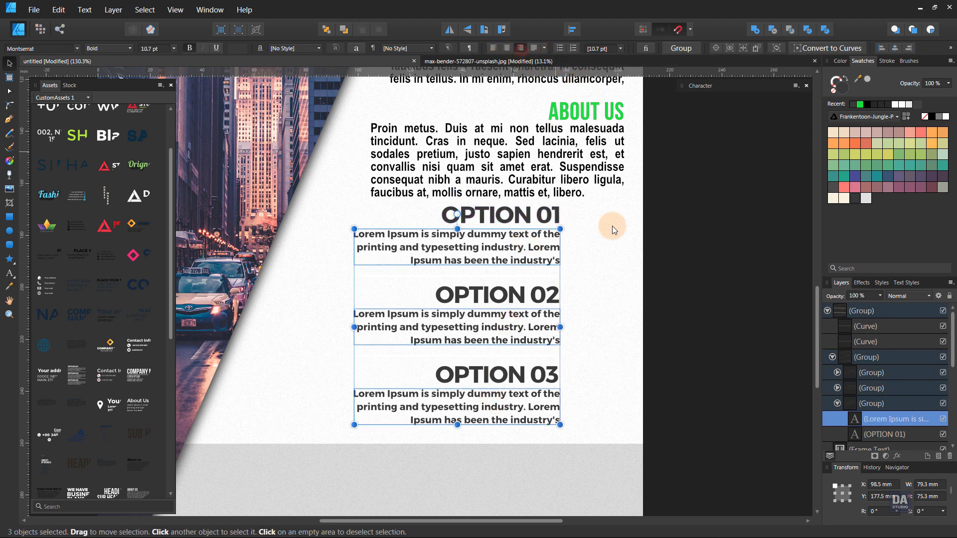
{"action": "left_click", "coordinate": [734, 286]}
- Scale the options group to about 74.3 × 79 mm and place it at about X 127.8 mm, Y 172.2 mm
{"action": "left_click", "coordinate": [537, 298]}
{"action": "left_click_drag", "start_coordinate": [560, 203], "coordinate": [553, 212]}
{"action": "left_click_drag", "start_coordinate": [543, 252], "coordinate": [606, 242]}
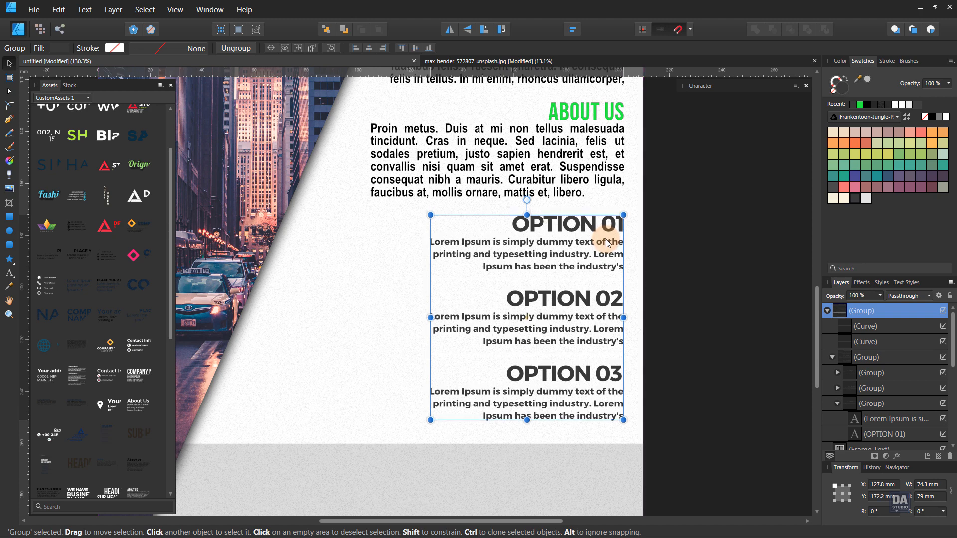
- Recolour the two divider lines between the OPTION blocks with a near-black stroke
{"action": "left_click", "coordinate": [657, 271]}
{"action": "scroll", "coordinate": [657, 267], "scroll_direction": "down", "scroll_amount": 5}
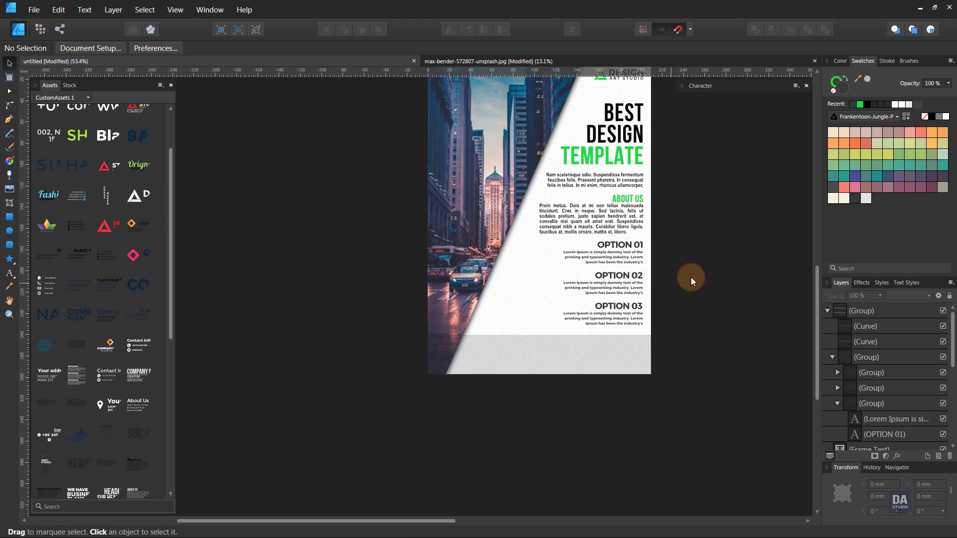
{"action": "left_click_drag", "start_coordinate": [690, 277], "coordinate": [646, 321]}
{"action": "scroll", "coordinate": [641, 375], "scroll_direction": "up", "scroll_amount": 4}
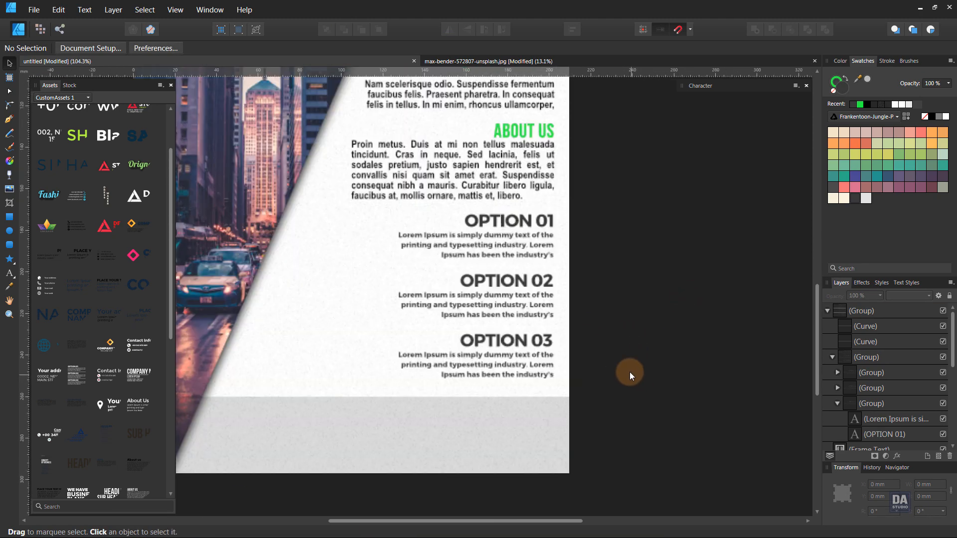
{"action": "left_click", "coordinate": [531, 266]}
{"action": "left_click", "coordinate": [535, 325], "text": "shift"}
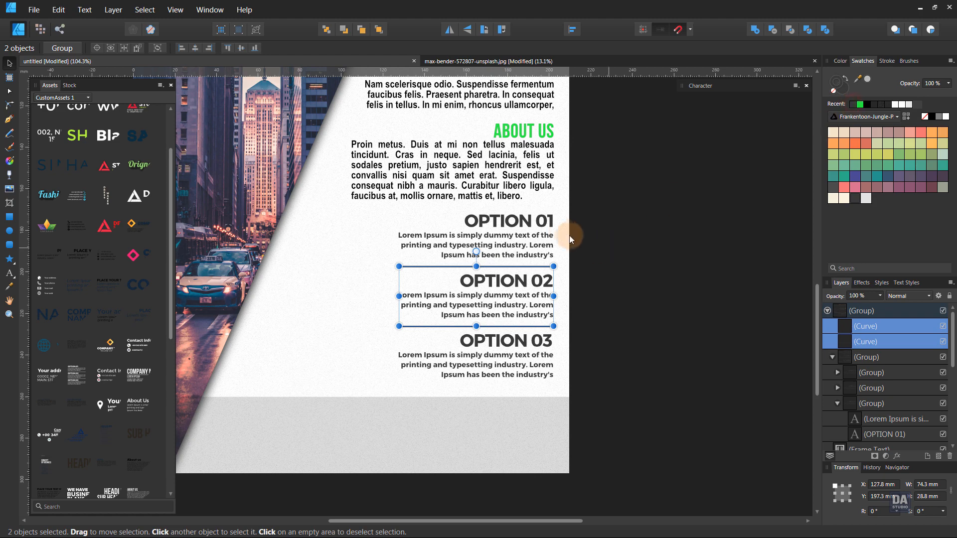
- Fill the OPTION 01, 02 and 03 headings with the recently used green
{"action": "left_click", "coordinate": [552, 227], "text": "ctrl"}
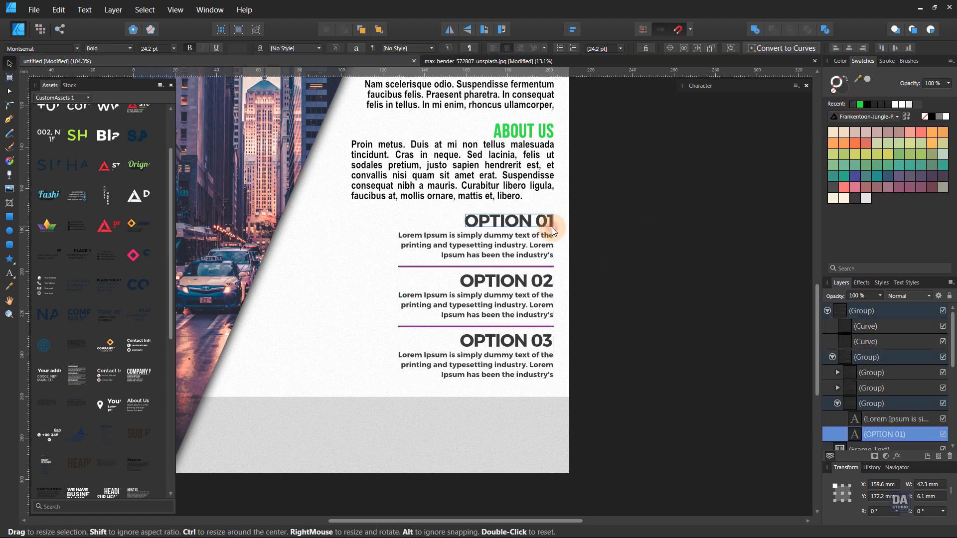
{"action": "left_click", "coordinate": [545, 349], "text": "ctrl+shift"}
{"action": "left_click", "coordinate": [860, 105]}
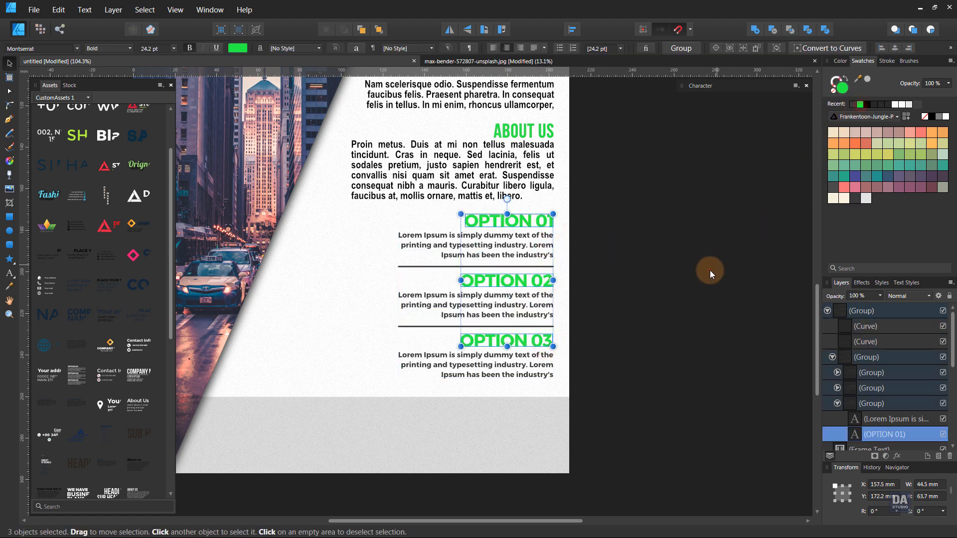
{"action": "left_click", "coordinate": [709, 270]}
{"action": "scroll", "coordinate": [614, 309], "scroll_direction": "down", "scroll_amount": 5}
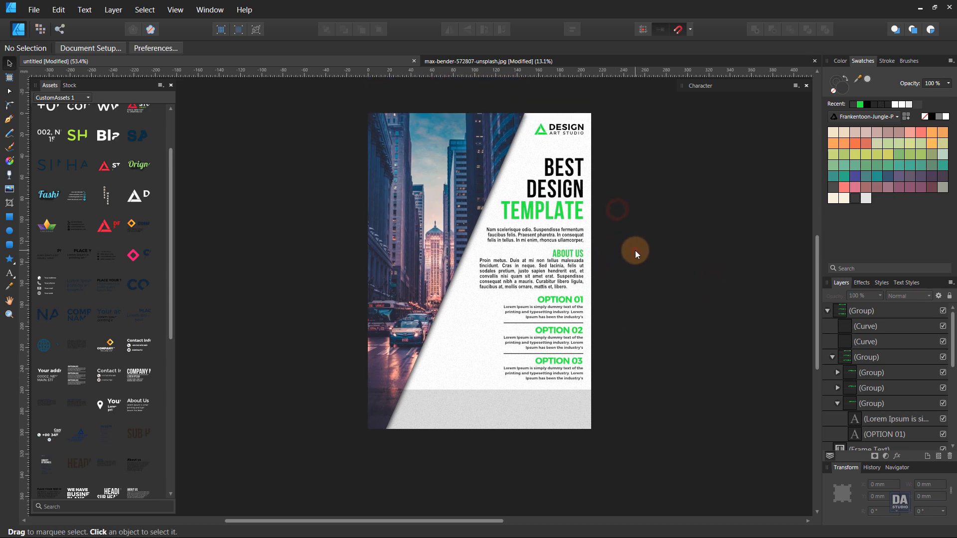
- Draw a small rounded rectangle about 11 × 2.6 mm above the word BEST, near its right end
{"action": "key", "text": "z"}
{"action": "left_click", "coordinate": [617, 242]}
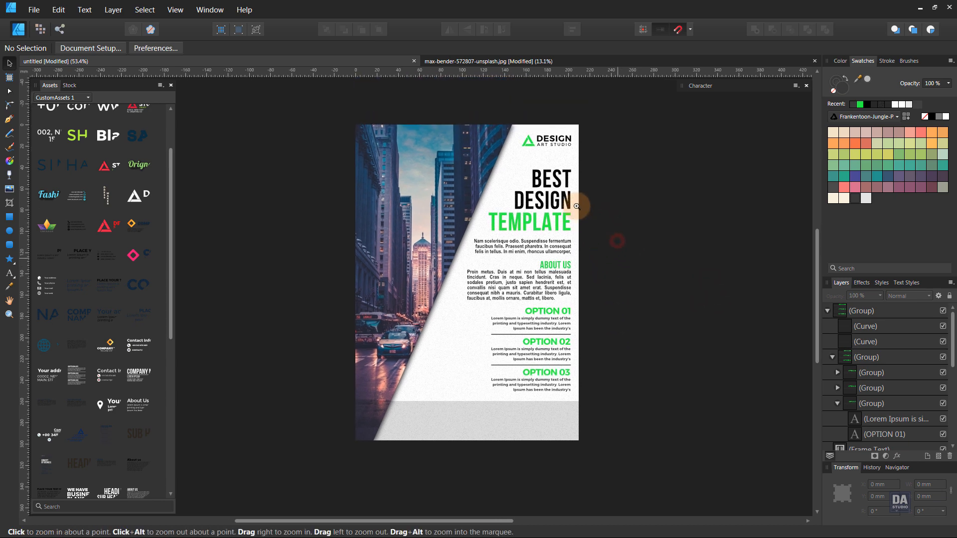
{"action": "left_click", "coordinate": [584, 183]}
{"action": "left_click", "coordinate": [628, 147]}
{"action": "left_click", "coordinate": [621, 145]}
{"action": "left_click", "coordinate": [626, 184]}
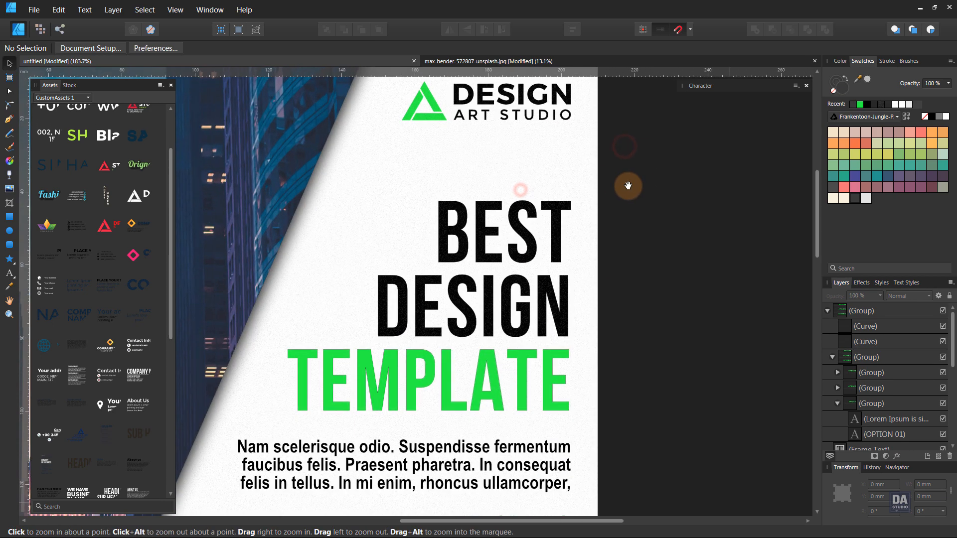
{"action": "left_click_drag", "start_coordinate": [617, 189], "coordinate": [617, 209]}
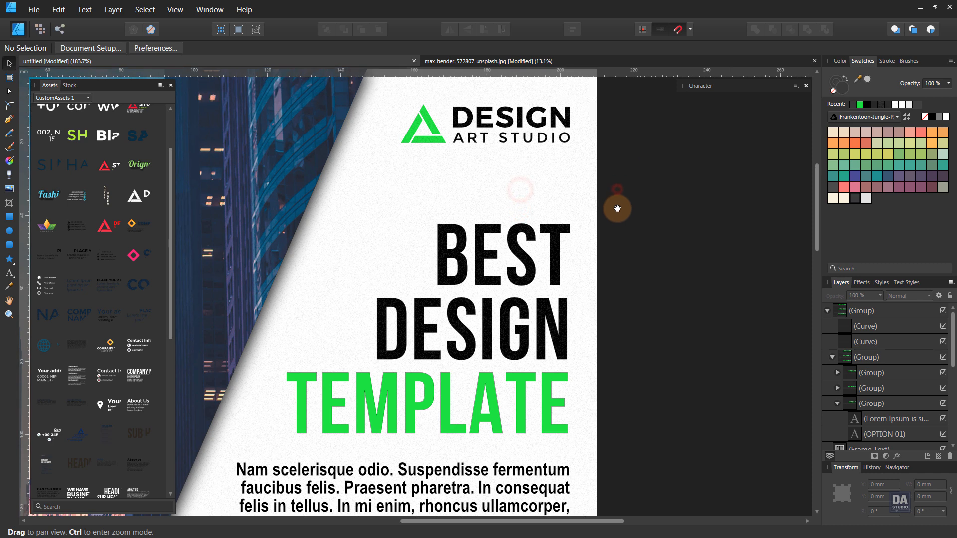
{"action": "left_click", "coordinate": [10, 244]}
{"action": "left_click_drag", "start_coordinate": [564, 206], "coordinate": [525, 196]}
{"action": "scroll", "coordinate": [561, 194], "scroll_direction": "up", "scroll_amount": 3}
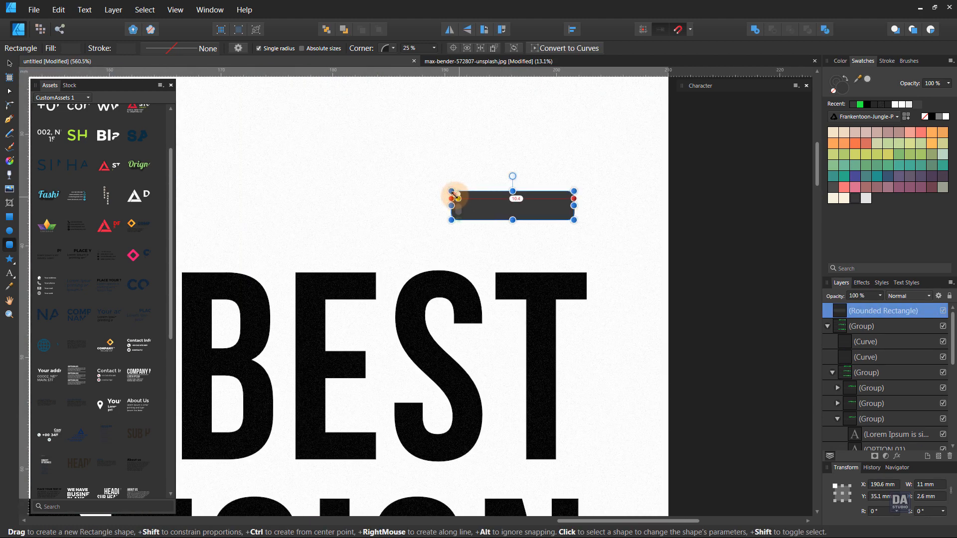
- Round the bar's corners to 50 % and add a right-aligned copy above it, scaled to about 8.1 × 2.1 mm
{"action": "left_click_drag", "start_coordinate": [454, 196], "coordinate": [545, 166]}
{"action": "key", "text": "v"}
{"action": "left_click_drag", "start_coordinate": [463, 160], "coordinate": [482, 159]}
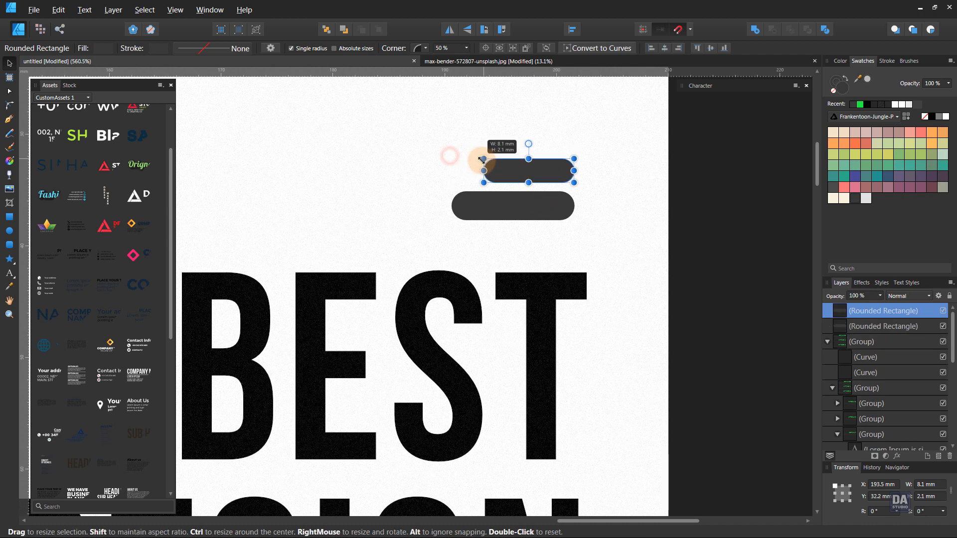
- Fill both rounded bars above the headline with the recently used green
{"action": "left_click", "coordinate": [521, 205], "text": "shift"}
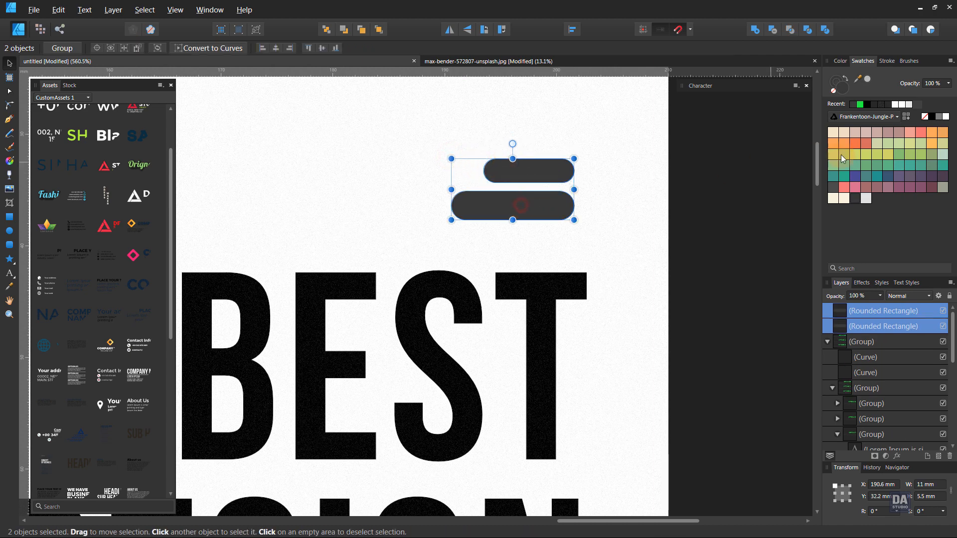
{"action": "left_click", "coordinate": [860, 105]}
{"action": "scroll", "coordinate": [689, 241], "scroll_direction": "down", "scroll_amount": 5}
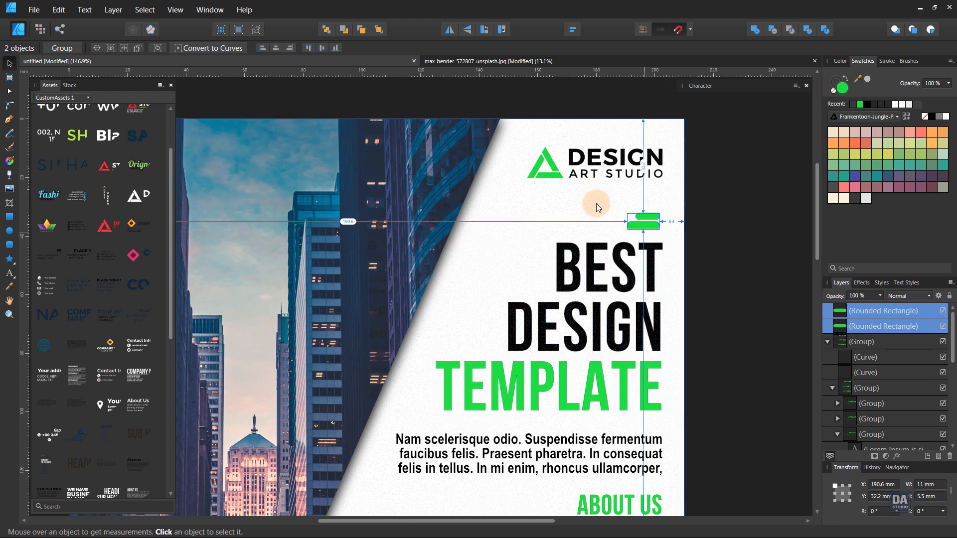
{"action": "scroll", "coordinate": [611, 221], "scroll_direction": "down", "scroll_amount": 3}
{"action": "left_click", "coordinate": [688, 265]}
{"action": "scroll", "coordinate": [658, 299], "scroll_direction": "down", "scroll_amount": 2}
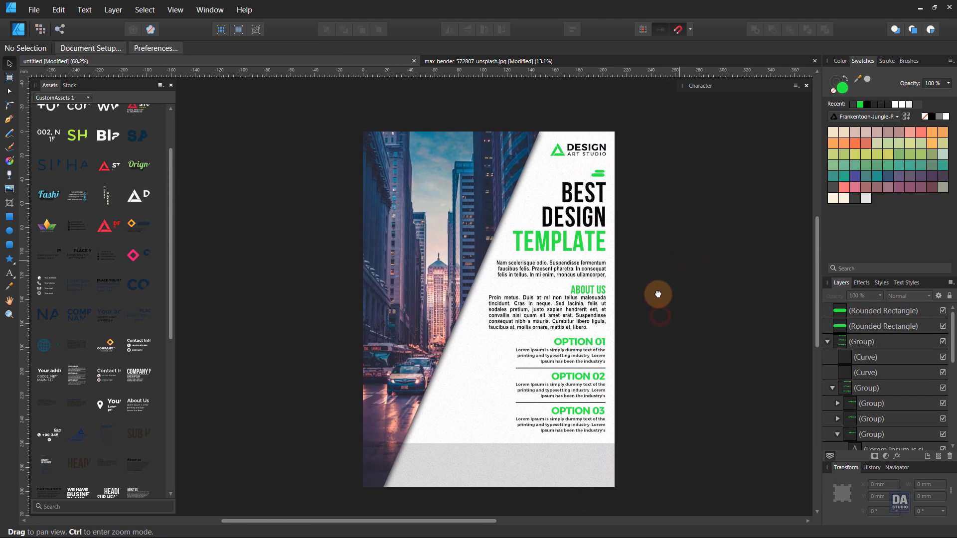
- Move the bars and headline up to about Y 28 mm, and the intro paragraph up to about Y 103.8 mm
{"action": "left_click_drag", "start_coordinate": [632, 160], "coordinate": [495, 253]}
{"action": "left_click", "coordinate": [635, 272]}
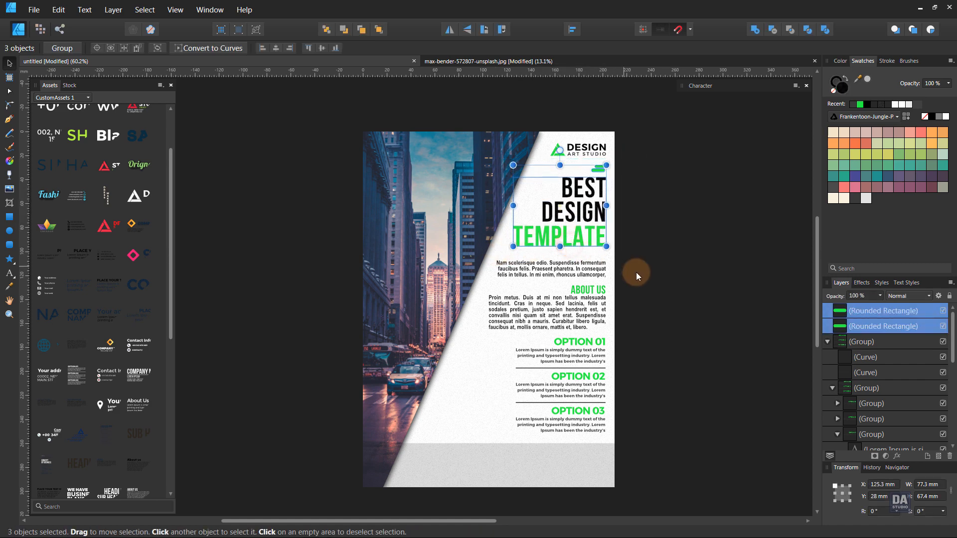
{"action": "left_click", "coordinate": [593, 273]}
{"action": "left_click_drag", "start_coordinate": [593, 273], "coordinate": [593, 268]}
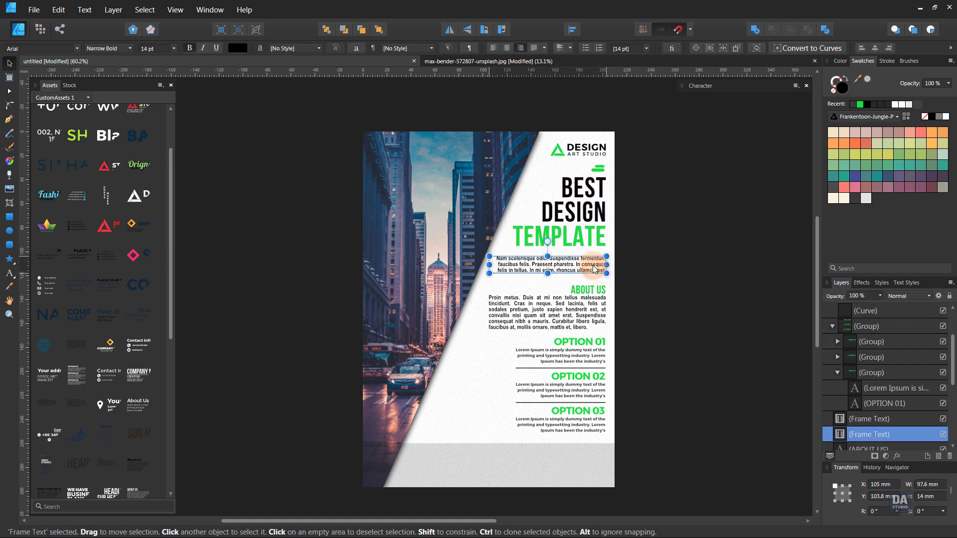
{"action": "left_click", "coordinate": [670, 307]}
{"action": "left_click_drag", "start_coordinate": [659, 311], "coordinate": [651, 378]}
{"action": "scroll", "coordinate": [100, 437], "scroll_direction": "down", "scroll_amount": 10}
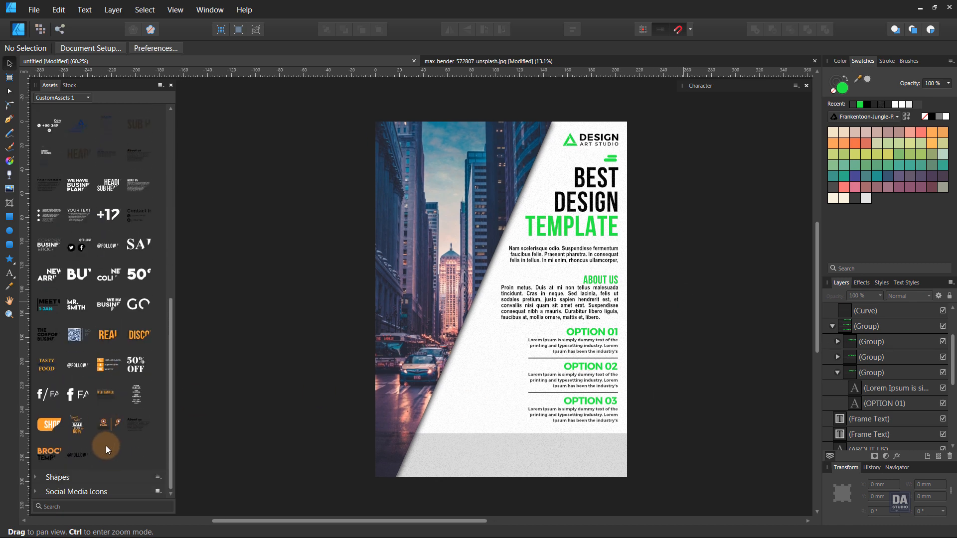
{"action": "left_click_drag", "start_coordinate": [85, 455], "coordinate": [577, 462]}
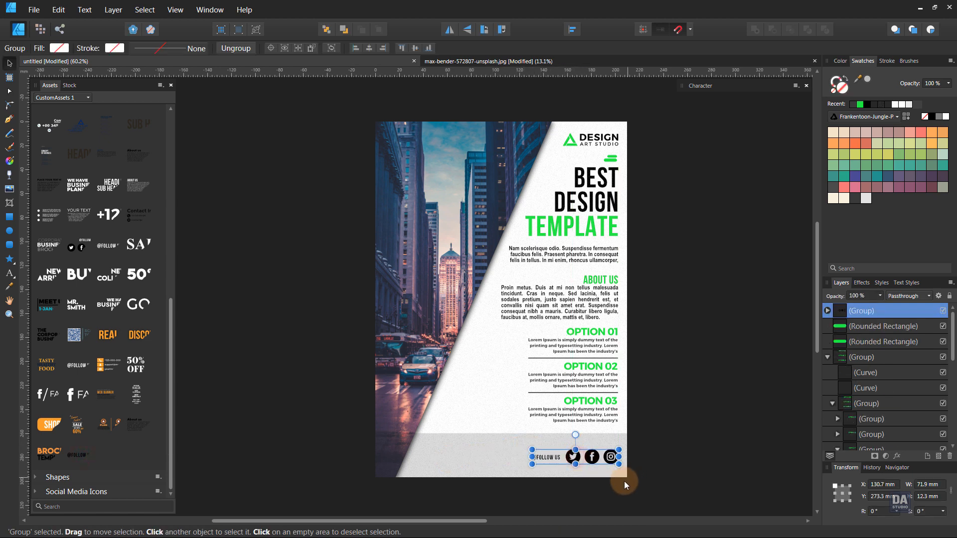
{"action": "left_click", "coordinate": [603, 485]}
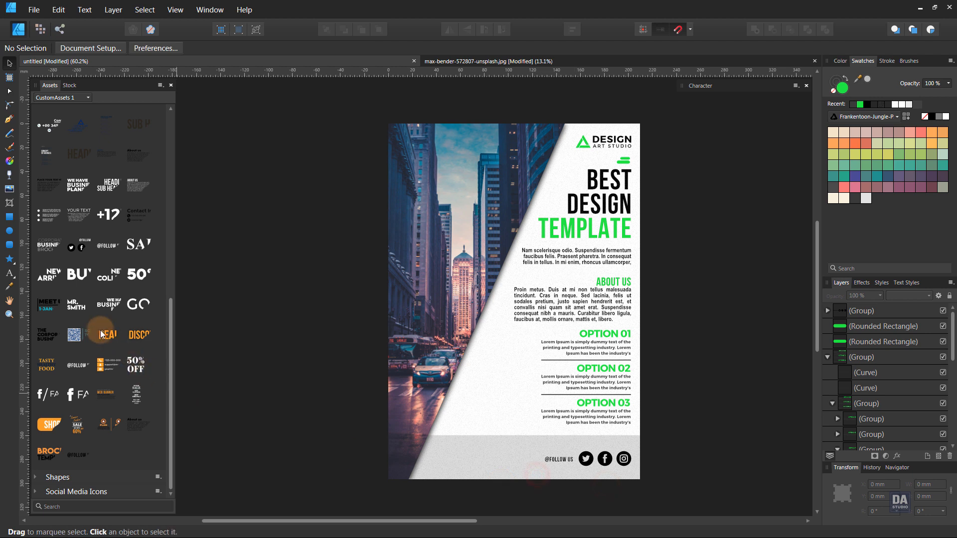
- Place the Your address asset left of the social icons, about 78.7 × 12.9 mm, and fill it with the near-black palette swatch
{"action": "scroll", "coordinate": [100, 330], "scroll_direction": "up", "scroll_amount": 4}
{"action": "left_click_drag", "start_coordinate": [112, 192], "coordinate": [505, 462]}
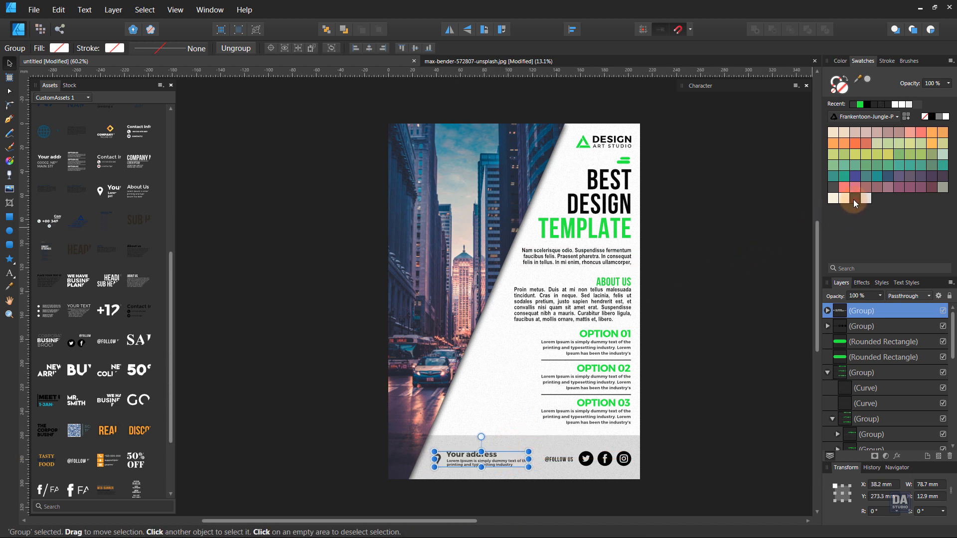
{"action": "left_click", "coordinate": [722, 381]}
{"action": "left_click_drag", "start_coordinate": [676, 409], "coordinate": [665, 411]}
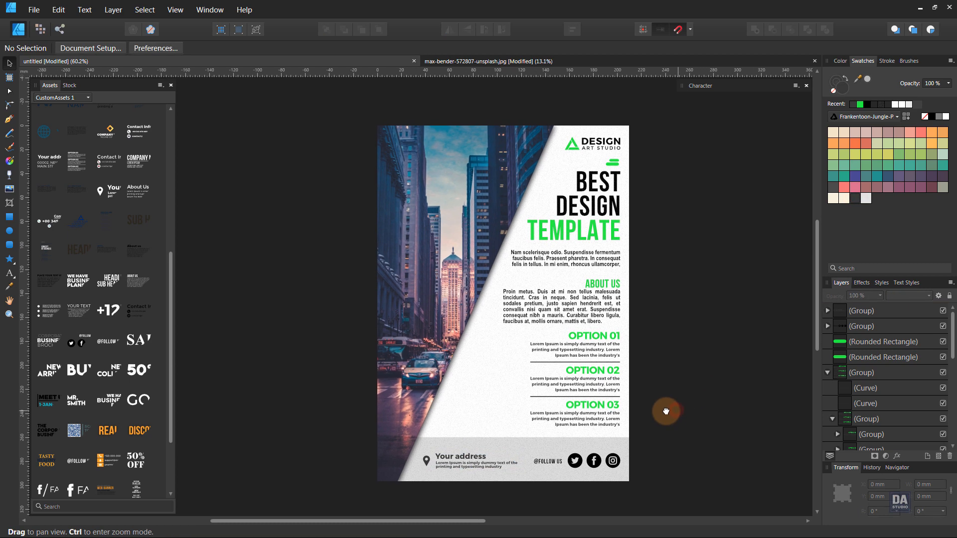
{"action": "left_click", "coordinate": [611, 465]}
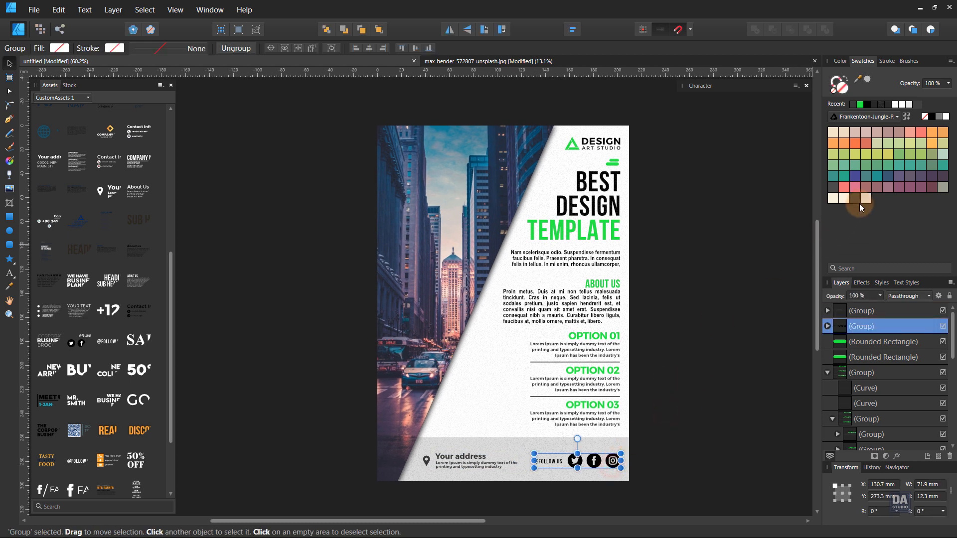
{"action": "left_click", "coordinate": [673, 397]}
{"action": "left_click_drag", "start_coordinate": [673, 398], "coordinate": [707, 405]}
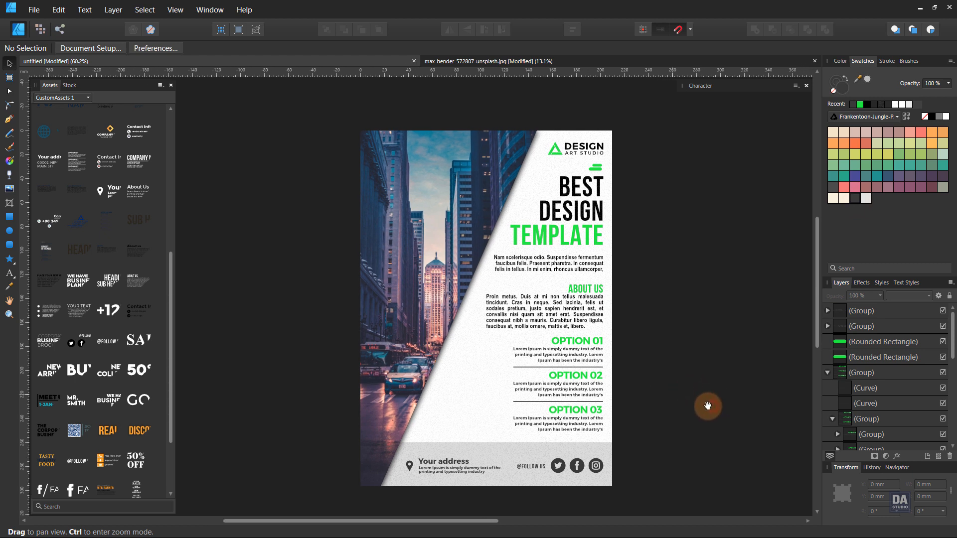